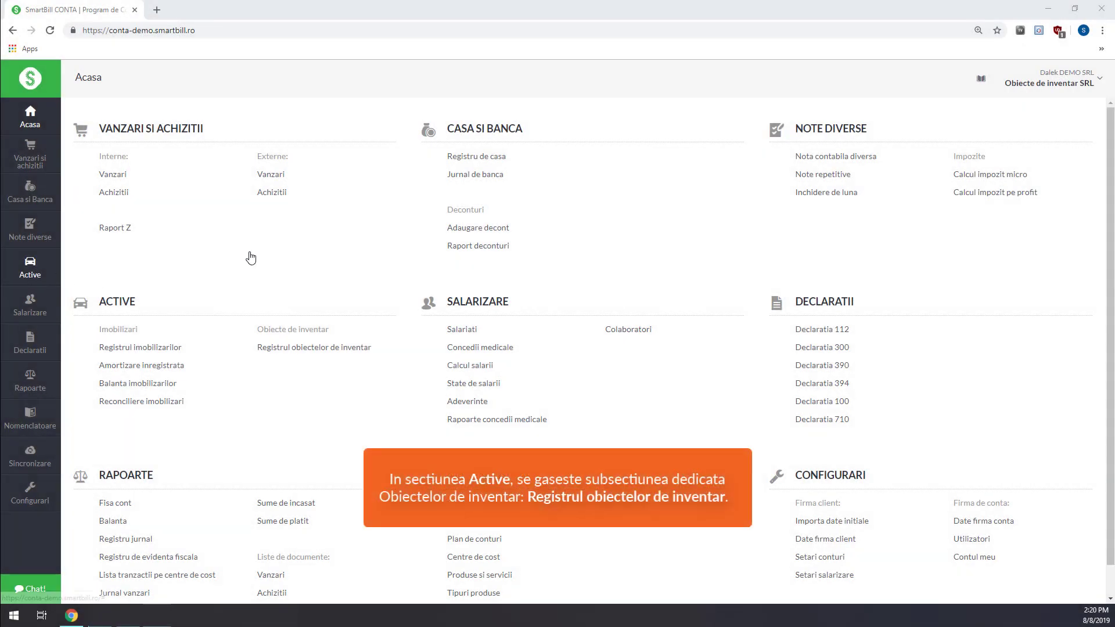
Open the Registrul obiectelor de inventar under Active and download the template file for importing inventory objects.
left_click(32, 272)
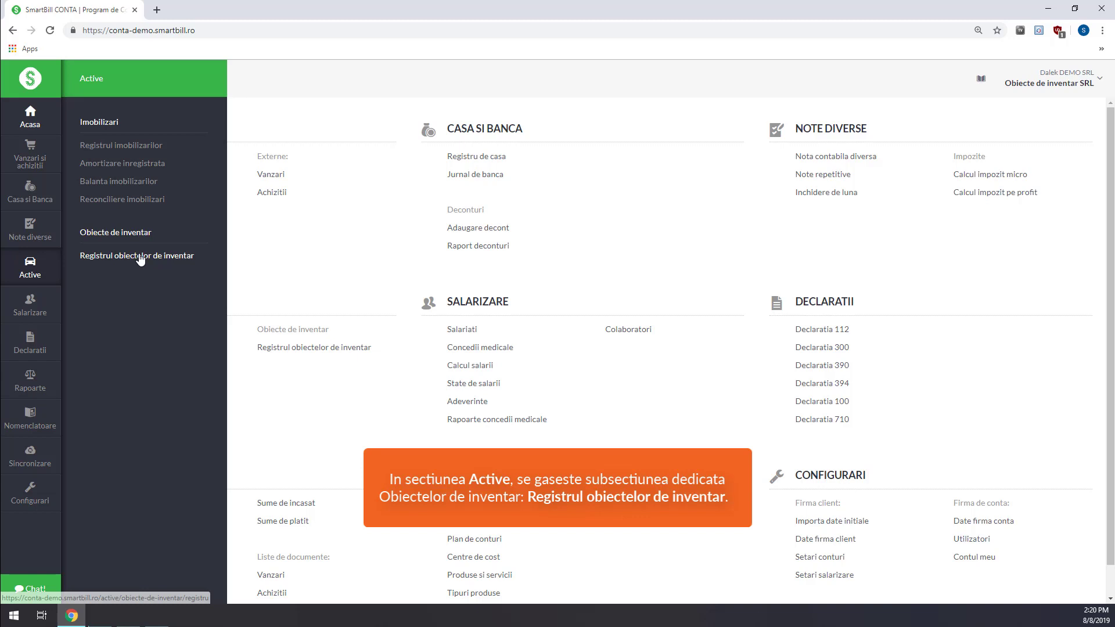
left_click(140, 257)
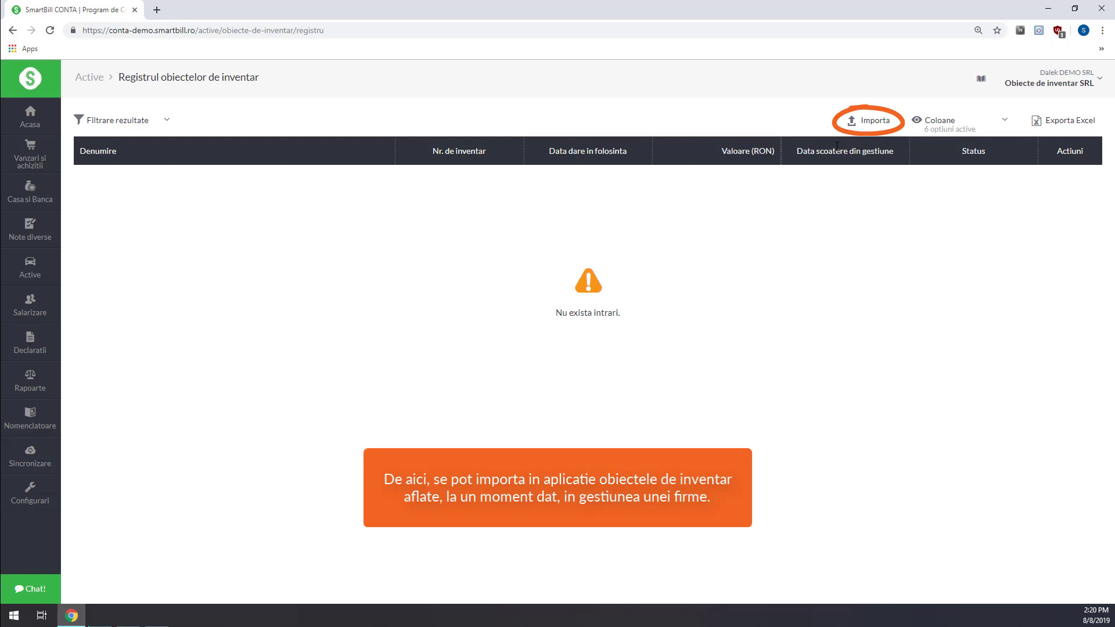
left_click(871, 122)
left_click(556, 396)
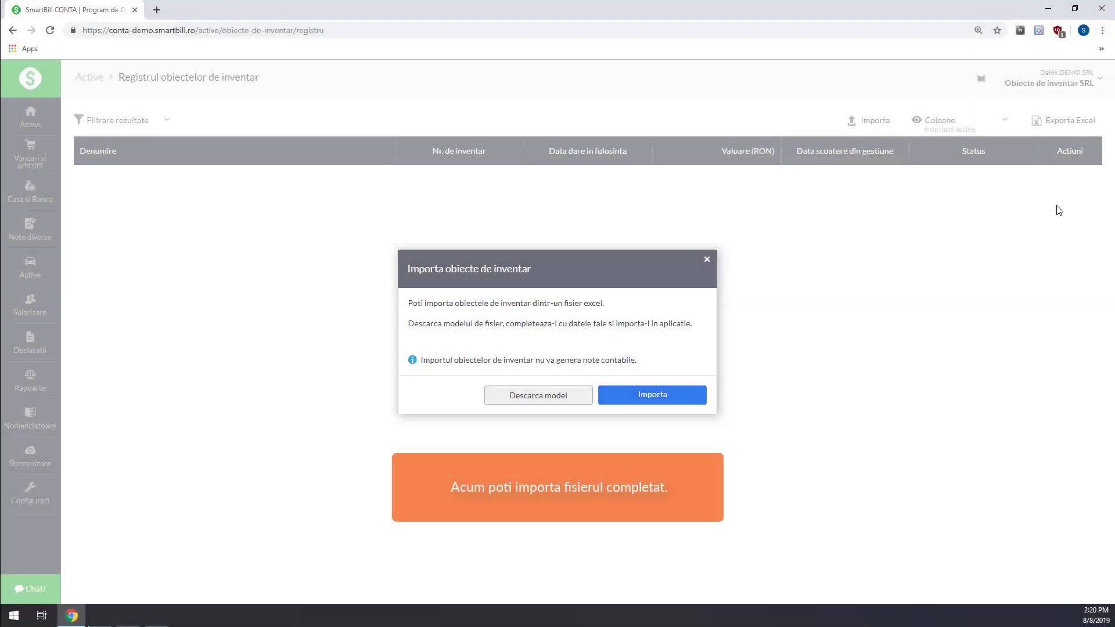
Import the completed file Model_import_obiecte_de_inventar_completat from Downloads into the inventory register.
left_click(660, 394)
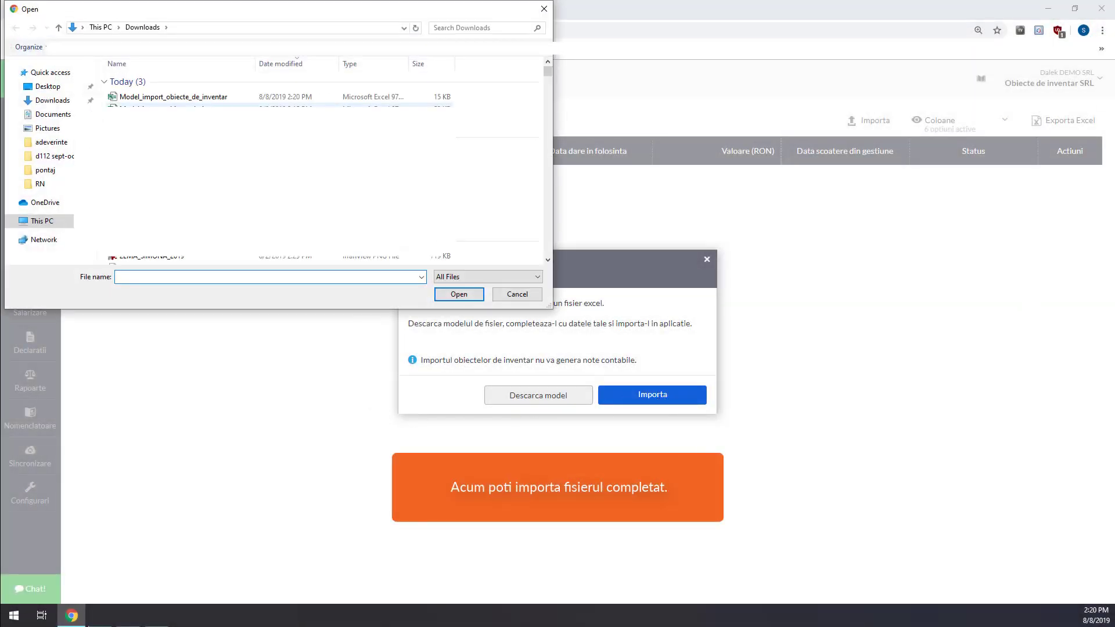
left_click(169, 105)
left_click(459, 294)
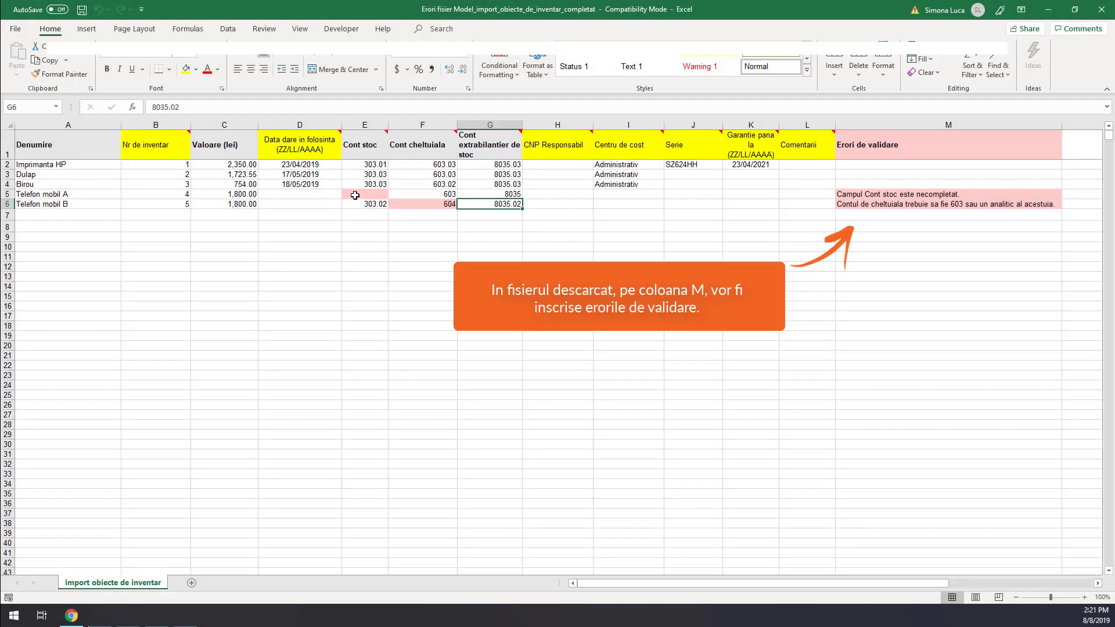
Enter 303 as the Cont stoc for Telefon mobil A in the error workbook.
left_click(355, 196)
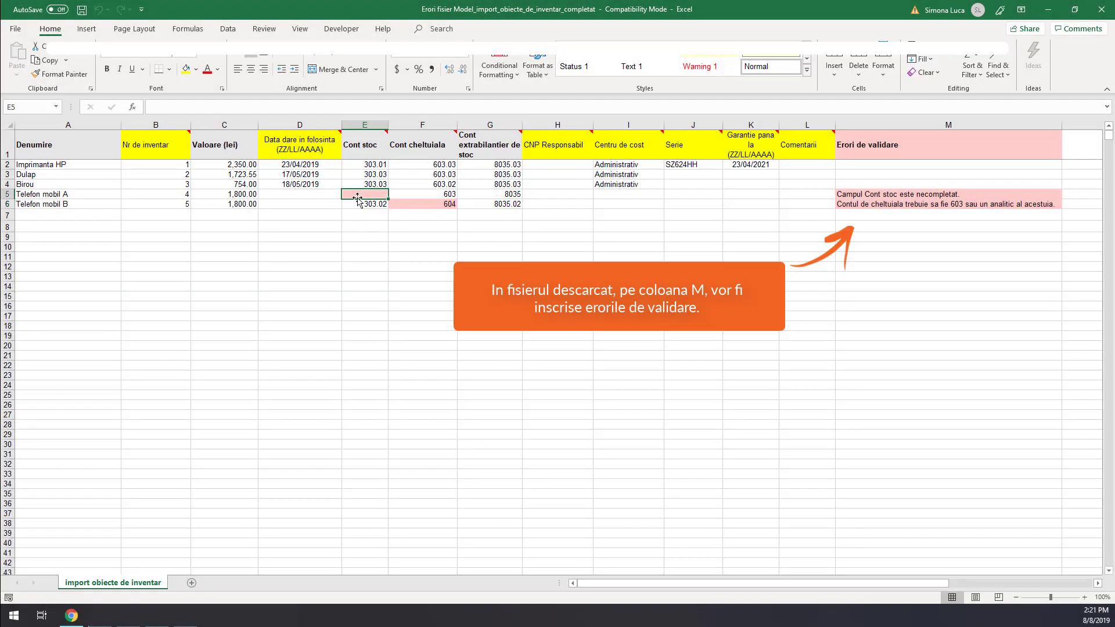
type("303")
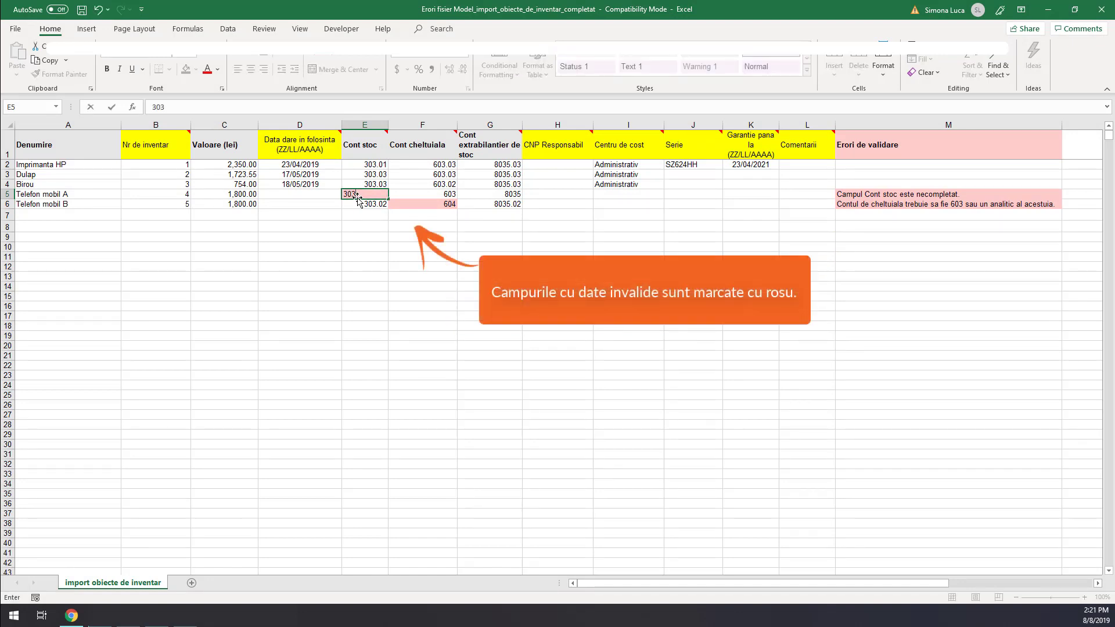
key("Return")
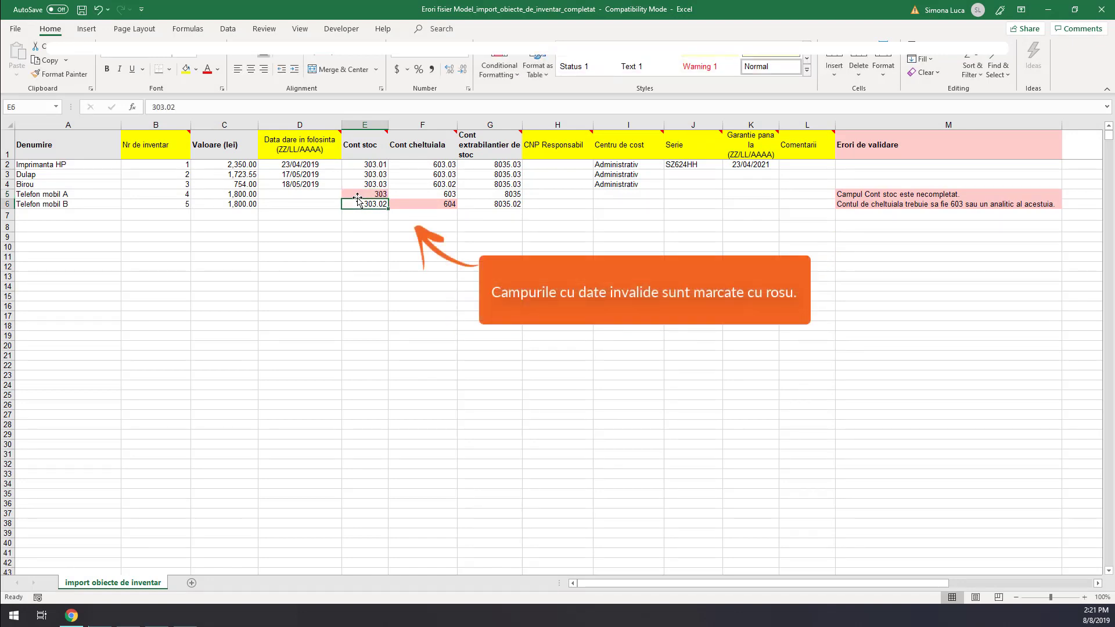
Set the Cont cheltuiala of Telefon mobil B to 603.02 and save the error workbook.
key("Right")
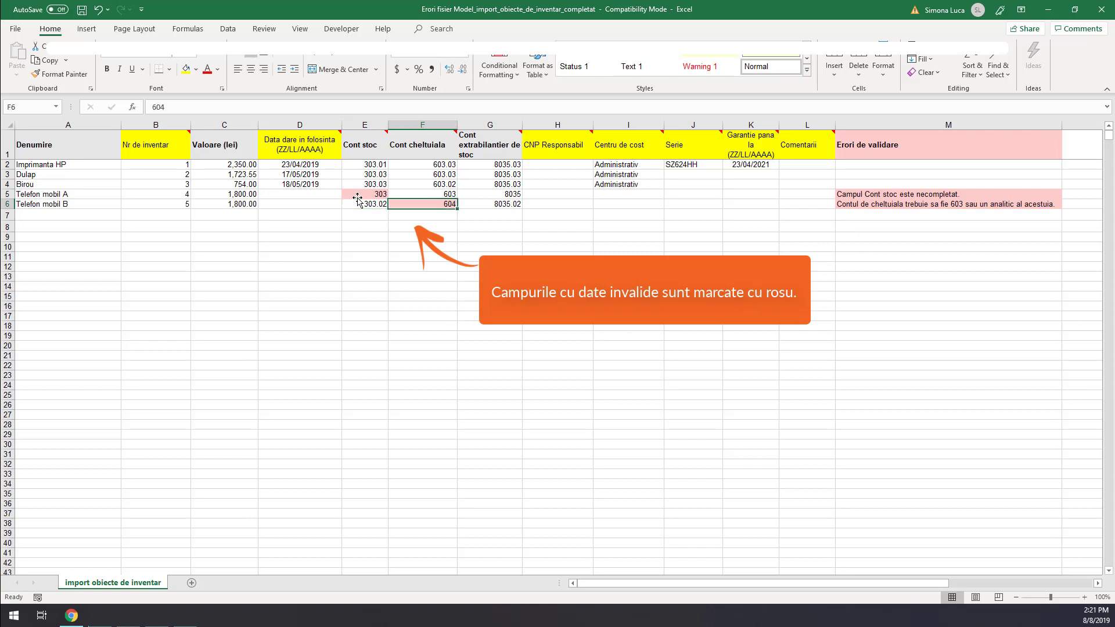
type("603.")
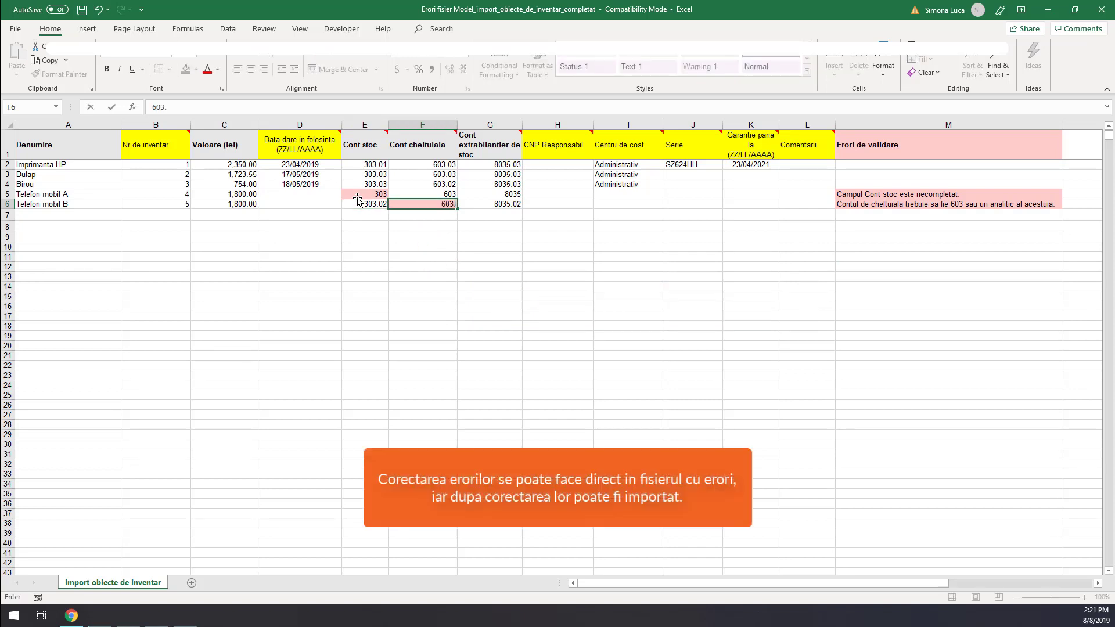
type("02")
key("Return")
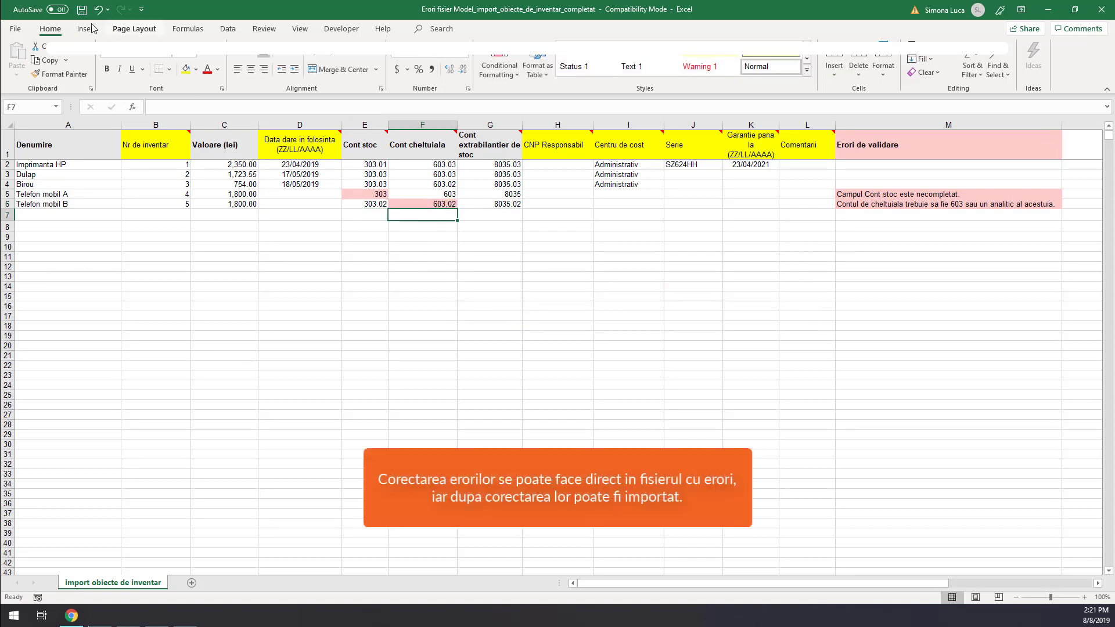
left_click(82, 10)
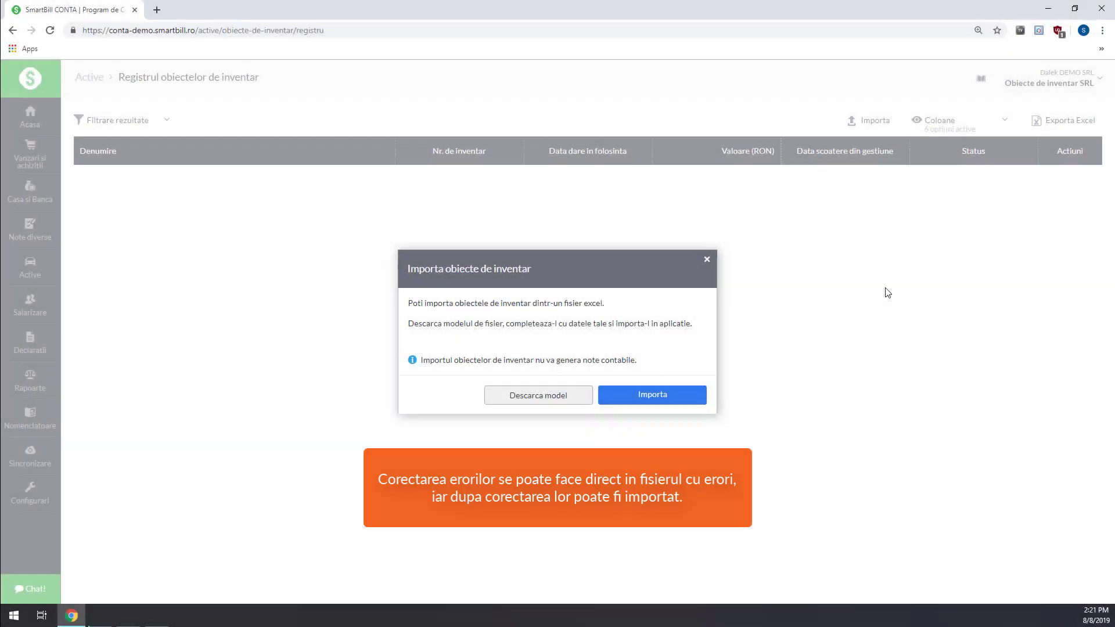
Switch to SmartBill CONTA and import the corrected Erori fisier Model_import_obiecte_de_inventar_completat file into the register.
left_click(671, 404)
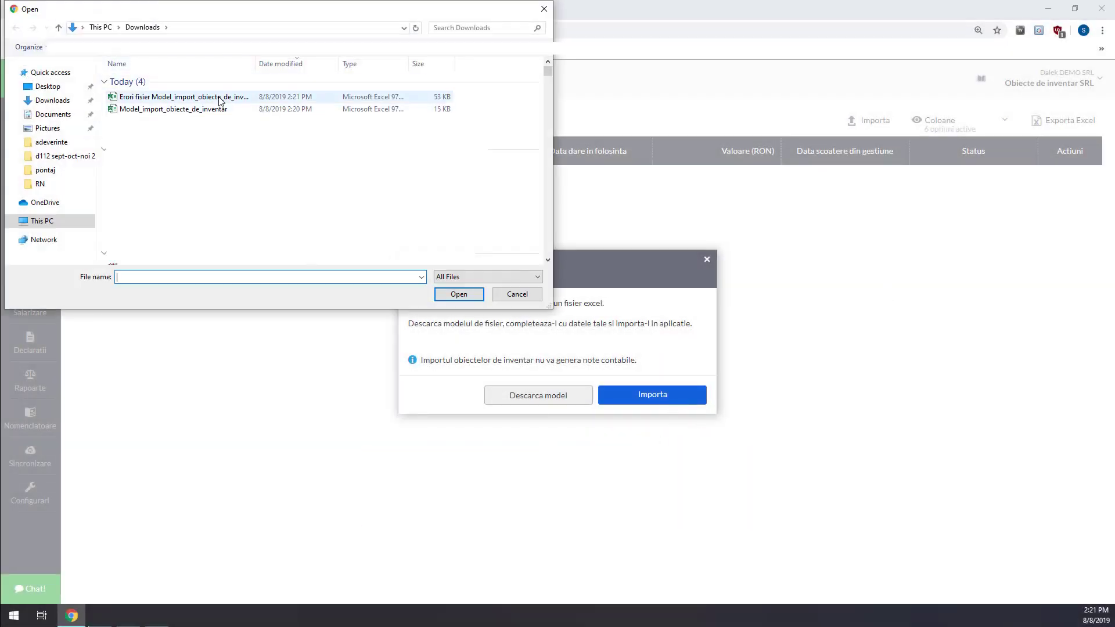
left_click(223, 98)
left_click(459, 294)
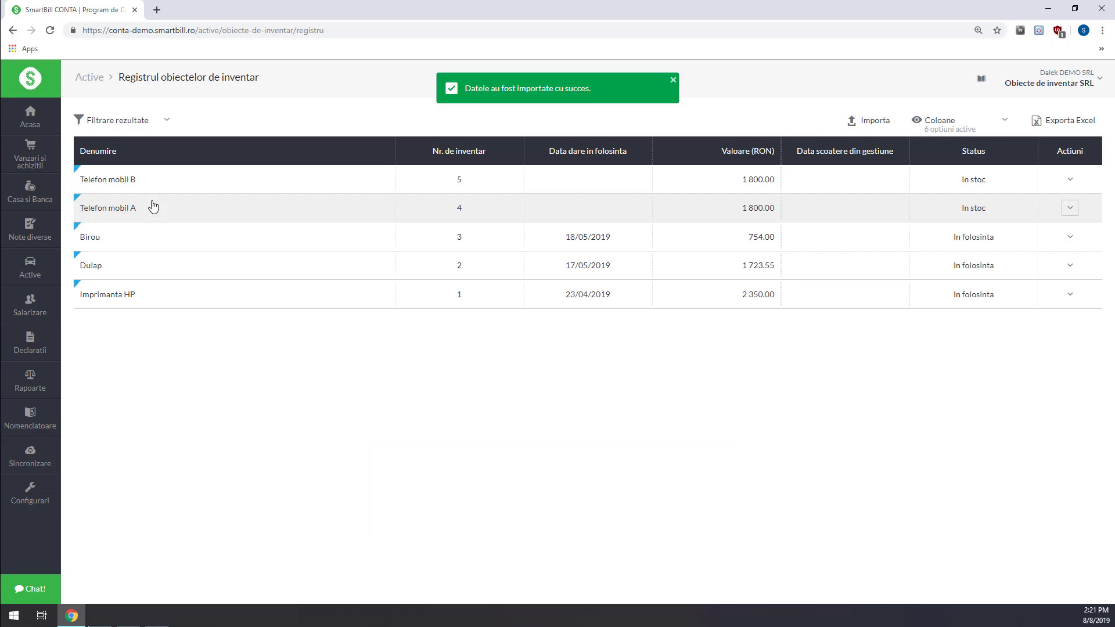
Put Telefon mobil A into use dated 08/08/2019, with an employee as Responsabil and Administrativ as Centru de cost, and save.
mouse_move(82, 199)
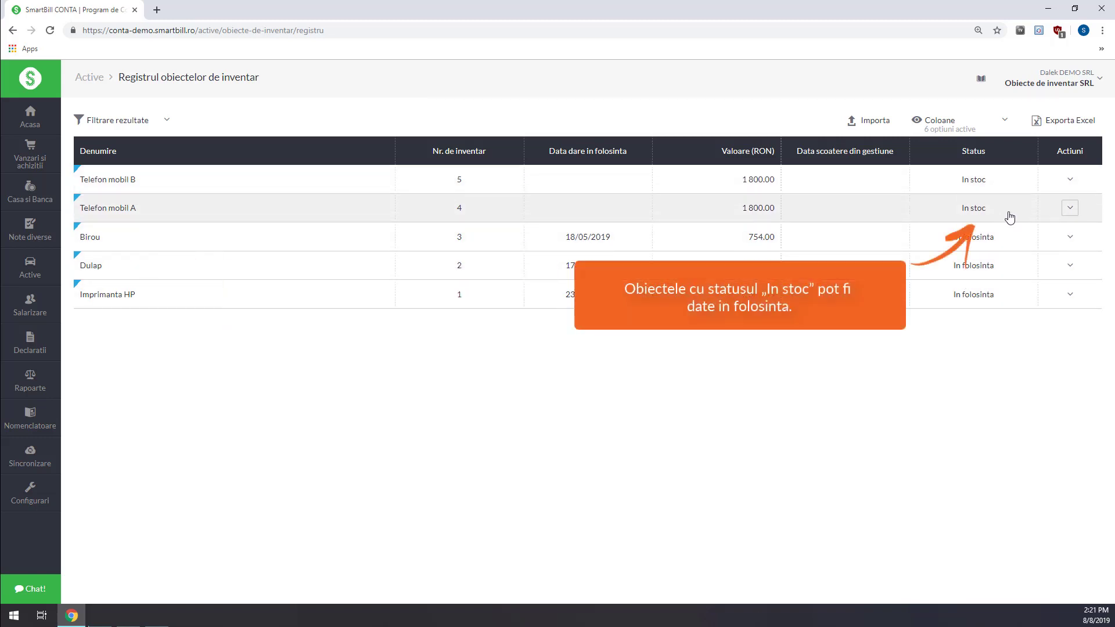
left_click(1070, 210)
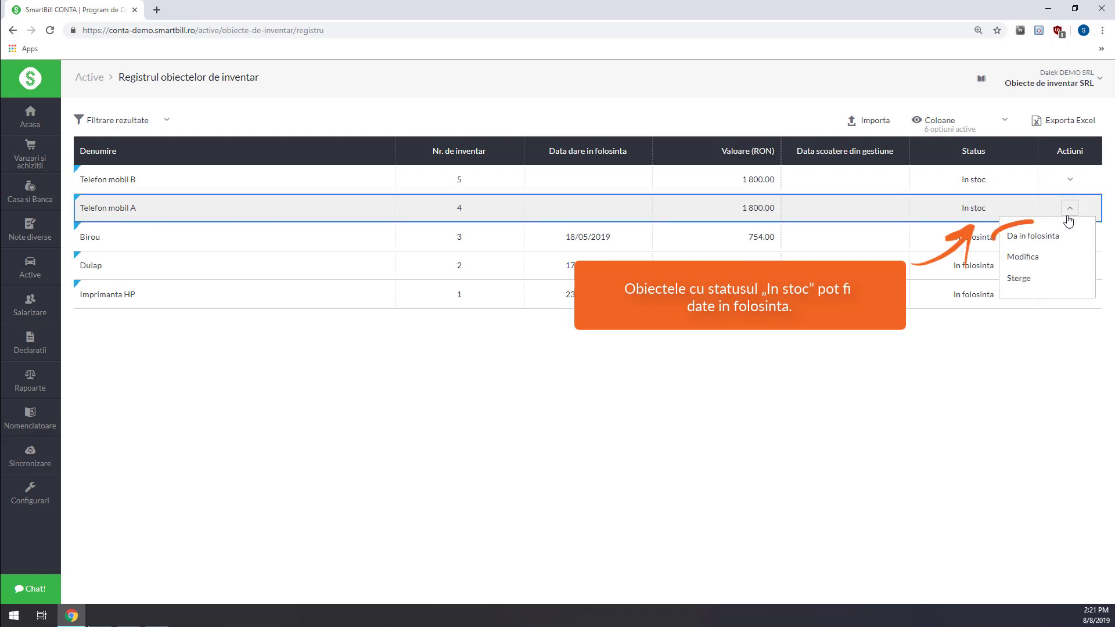
left_click(1045, 237)
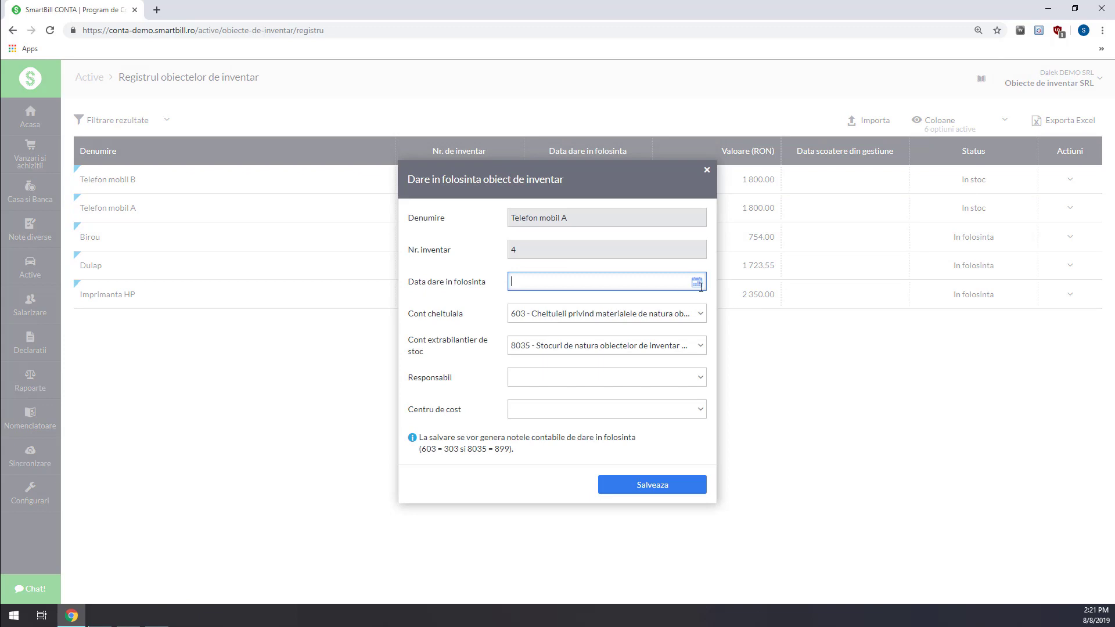
left_click(698, 284)
left_click(605, 352)
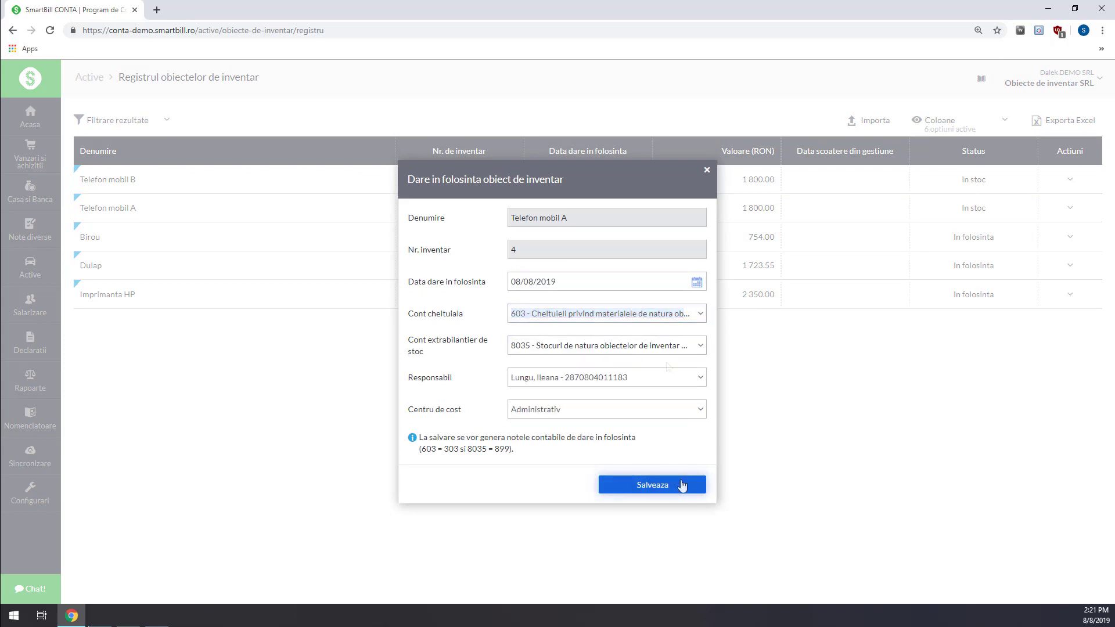
left_click(682, 486)
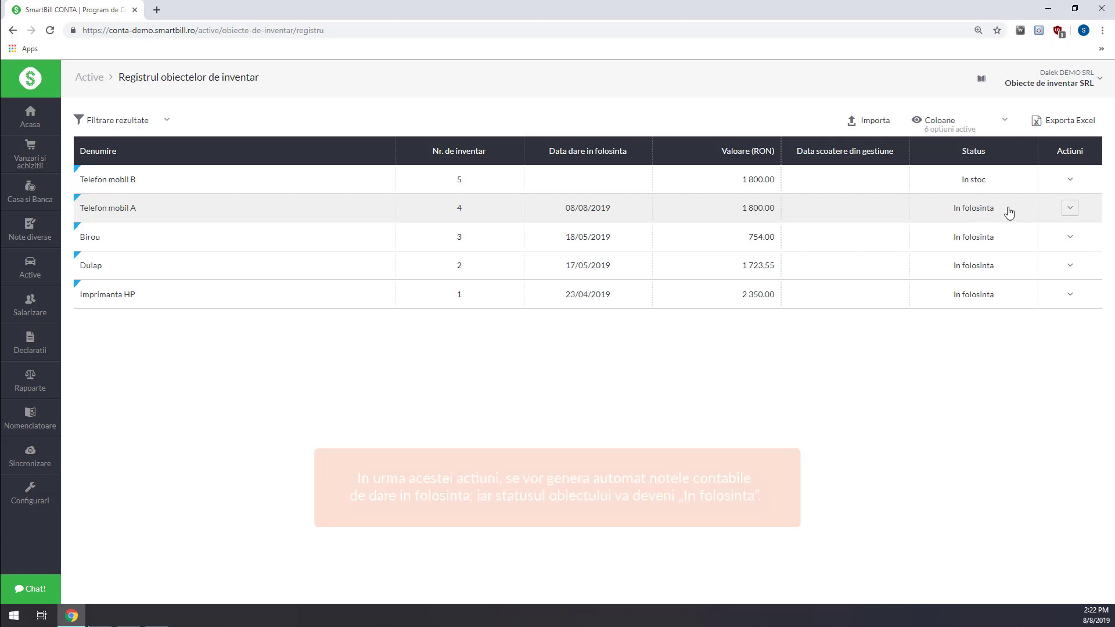
Modify Telefon mobil A's put-into-use record to Cont cheltuiala 603.02 and Cont extrabilantier de stoc 8035.02, and save it.
left_click(1071, 209)
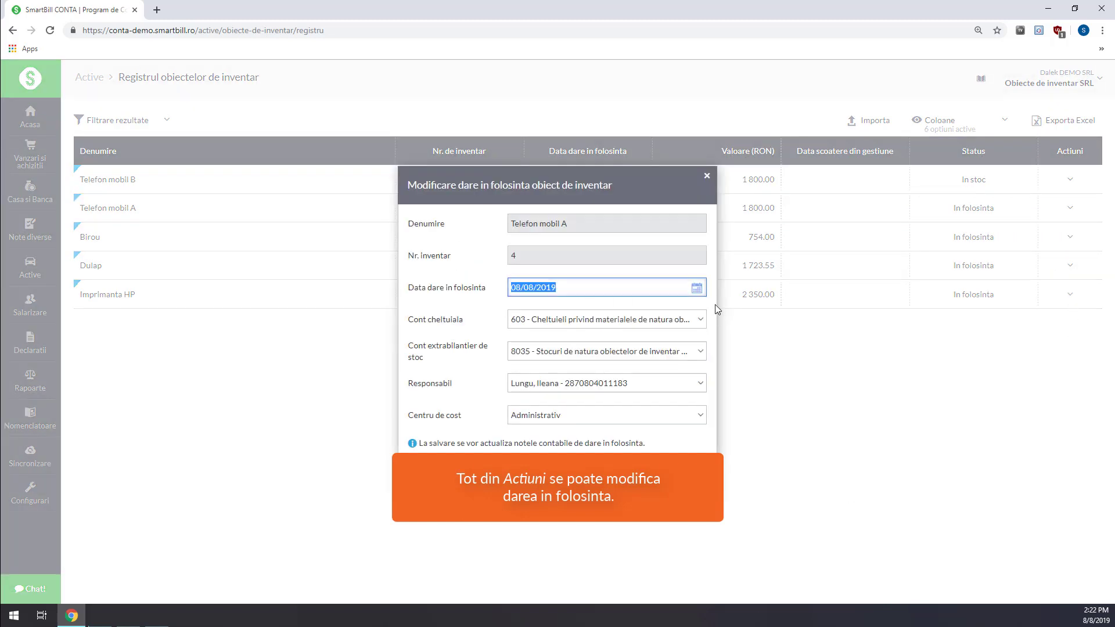
left_click(702, 325)
type("603")
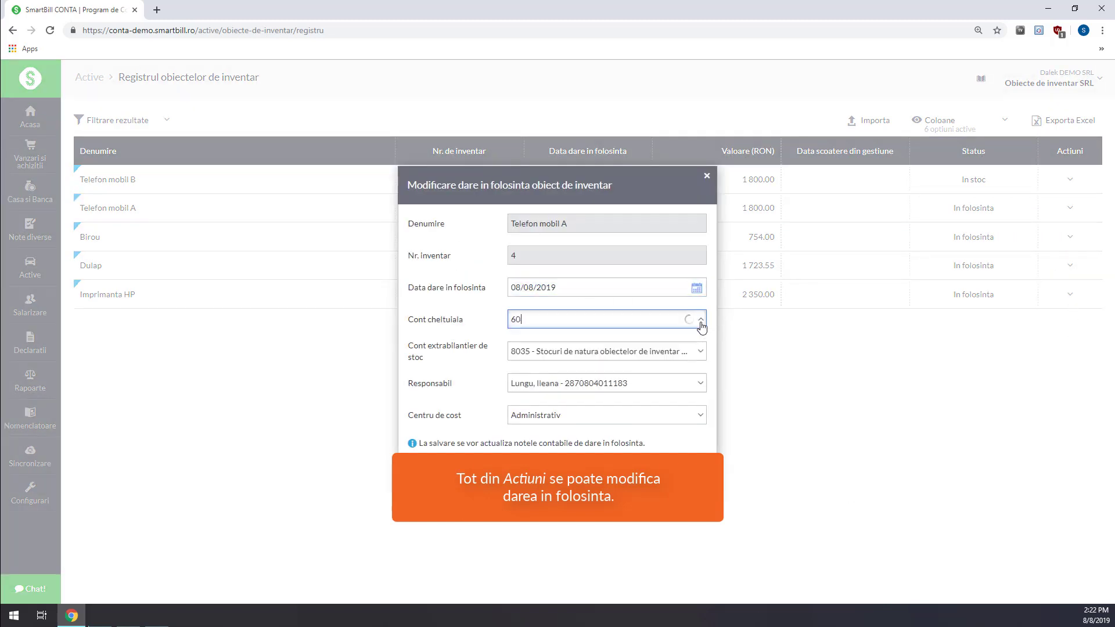
key("Down")
key("Down")
key("Tab")
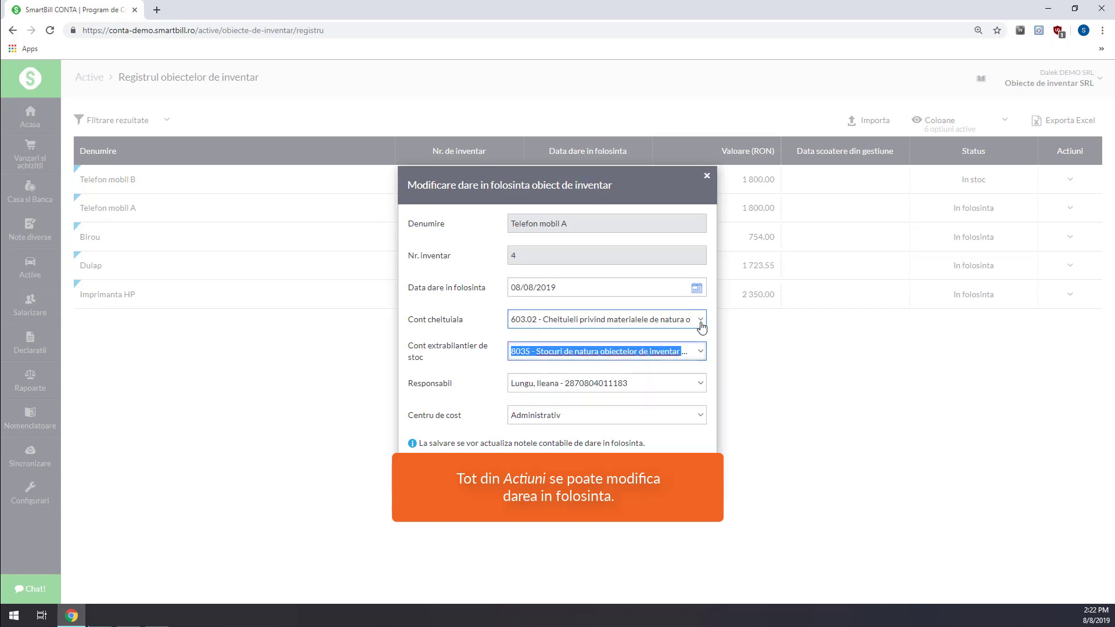
type("8035.02")
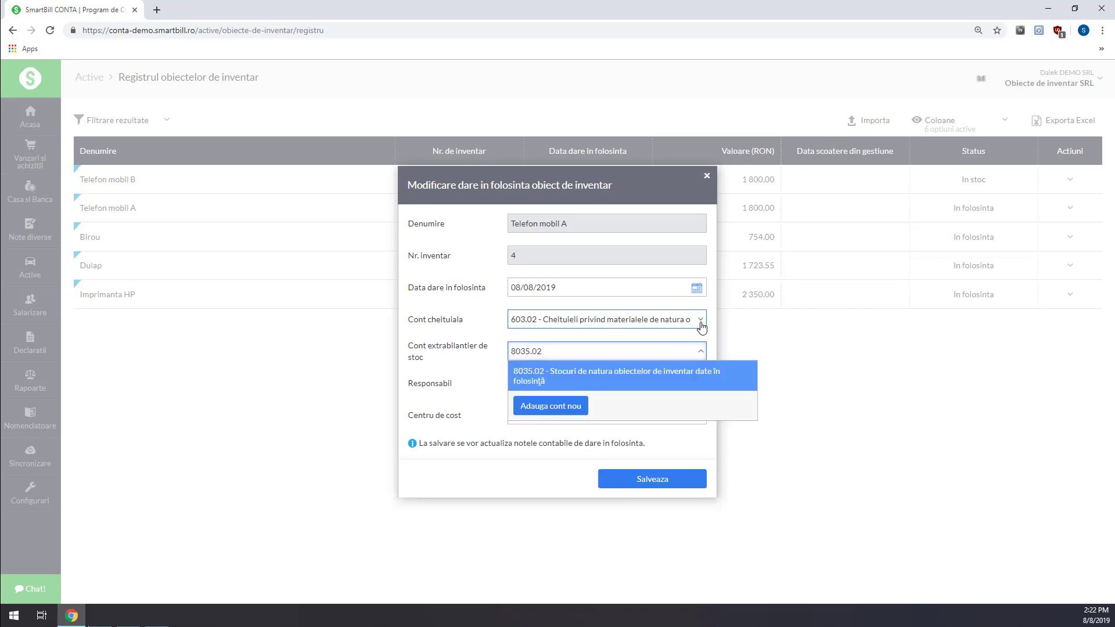
key("Tab")
left_click(636, 484)
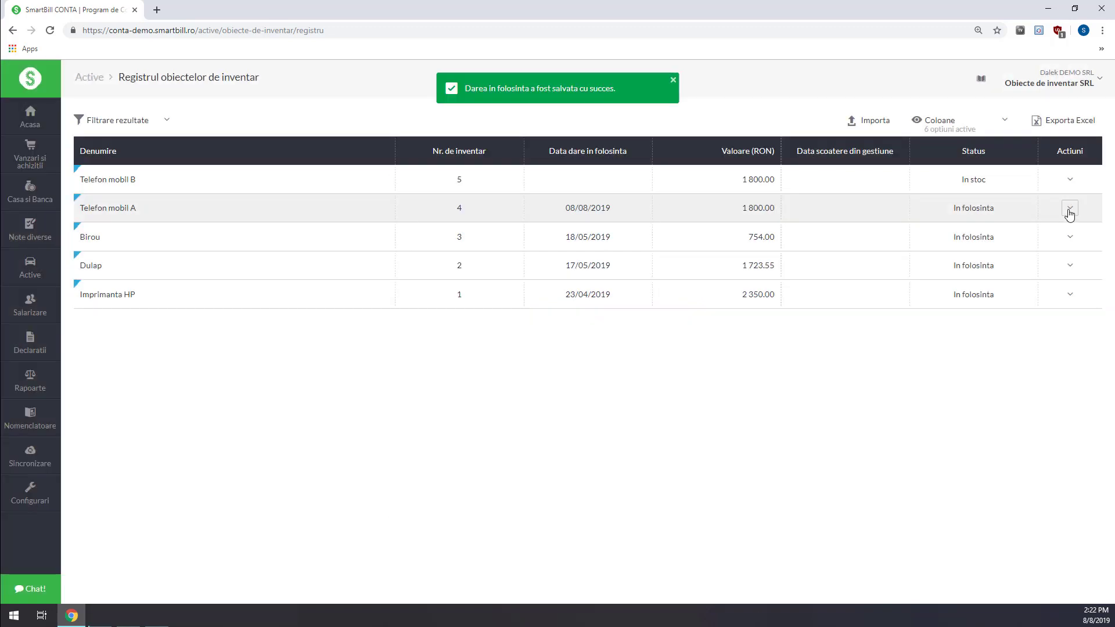
View the accounting note generated for putting Telefon mobil A into use.
left_click(1070, 211)
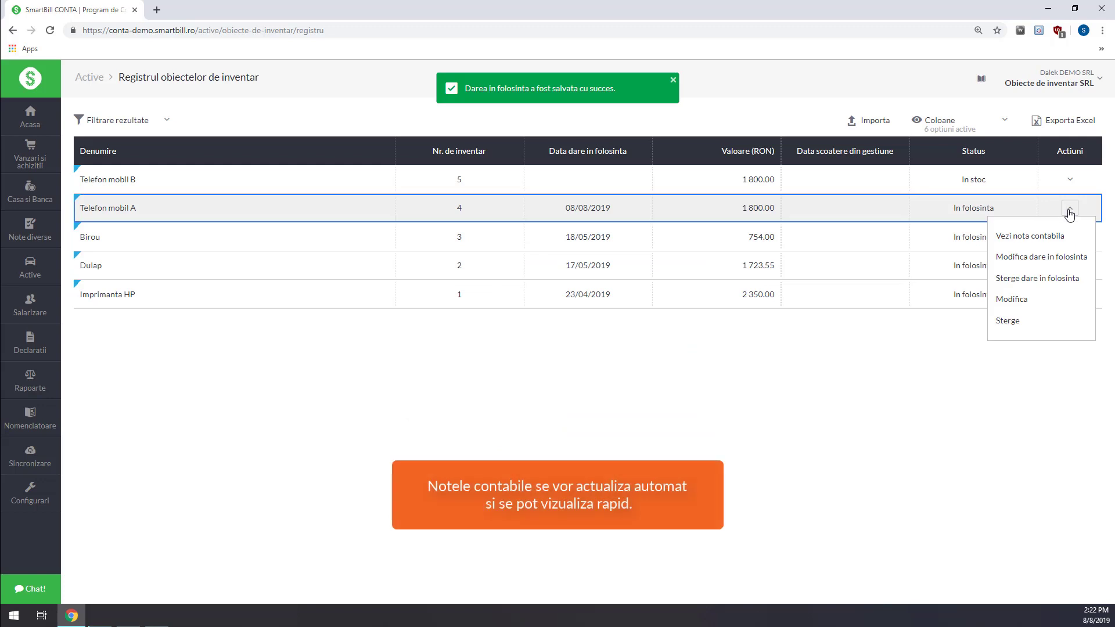
left_click(1045, 237)
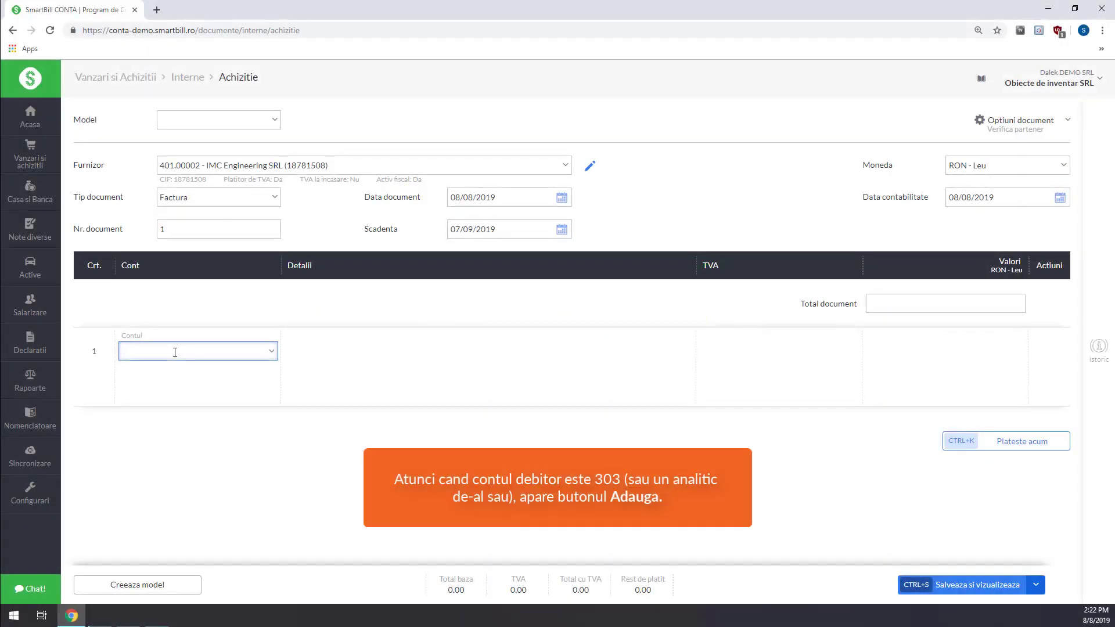
Set the purchase invoice's first line to account 303.01 and start adding inventory objects to it.
type("303")
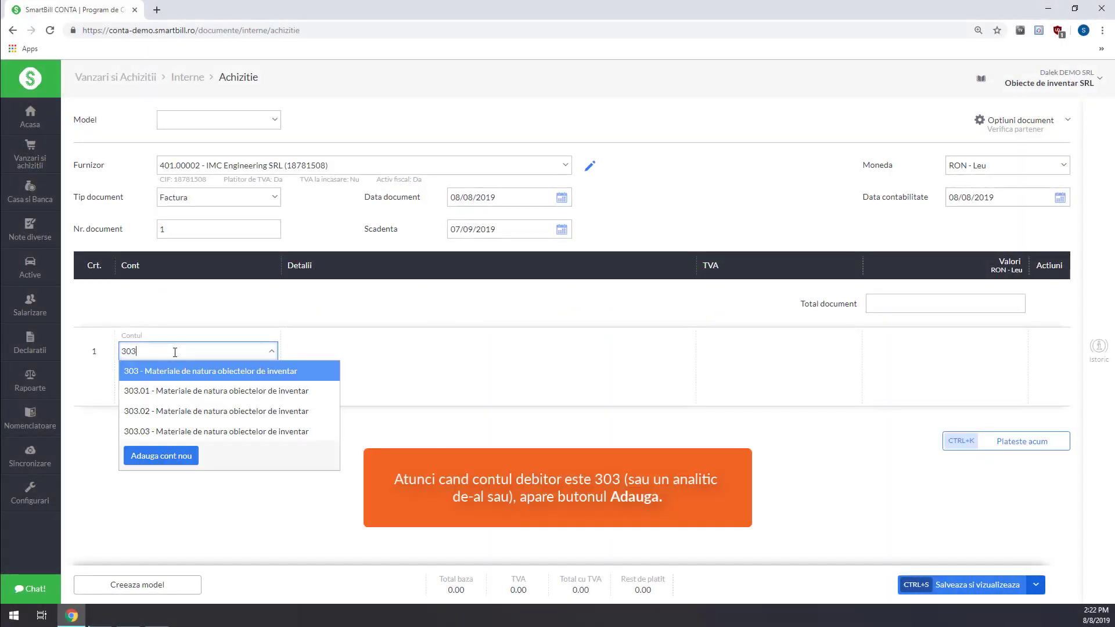
left_click(176, 394)
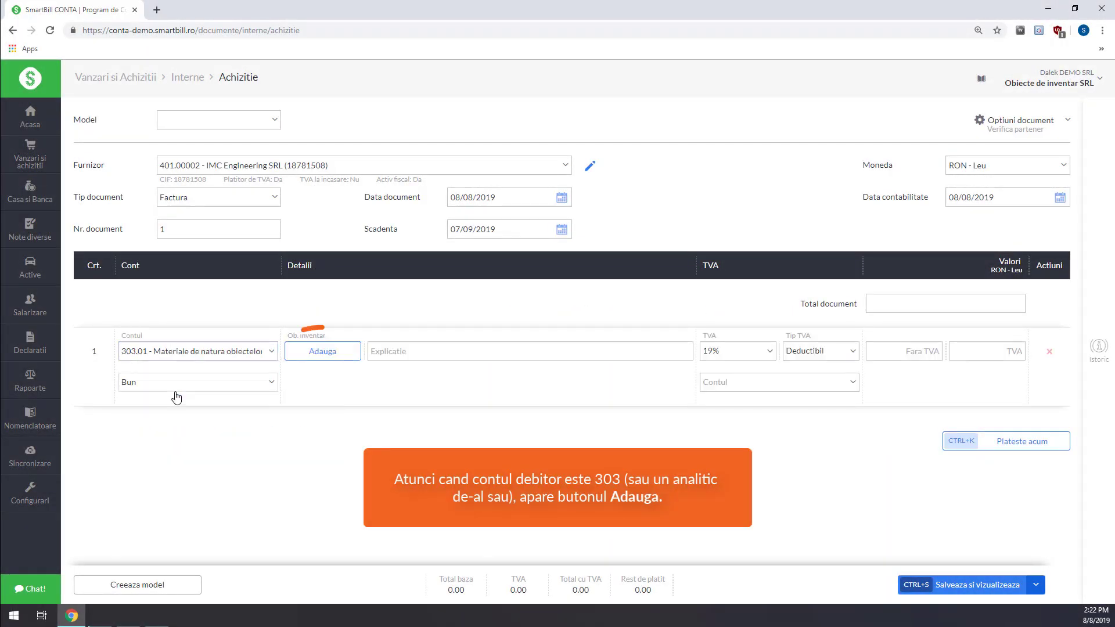
left_click(320, 352)
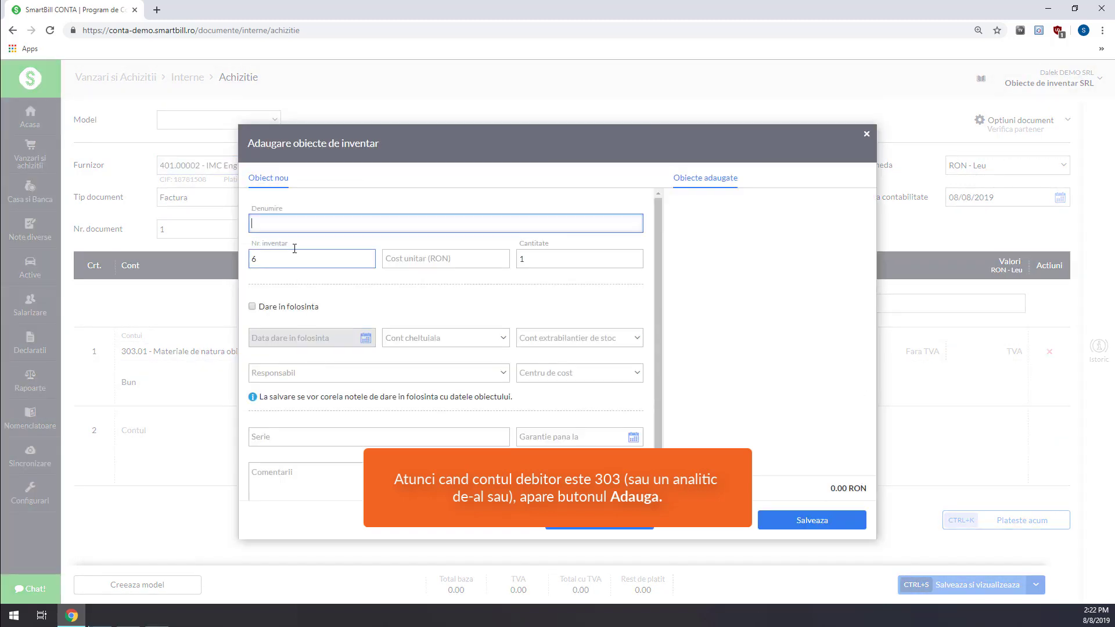
Add inventory objects named Masa de lucru with a unit cost of 2 300 RON and a quantity of 2.
type("Masa de lu")
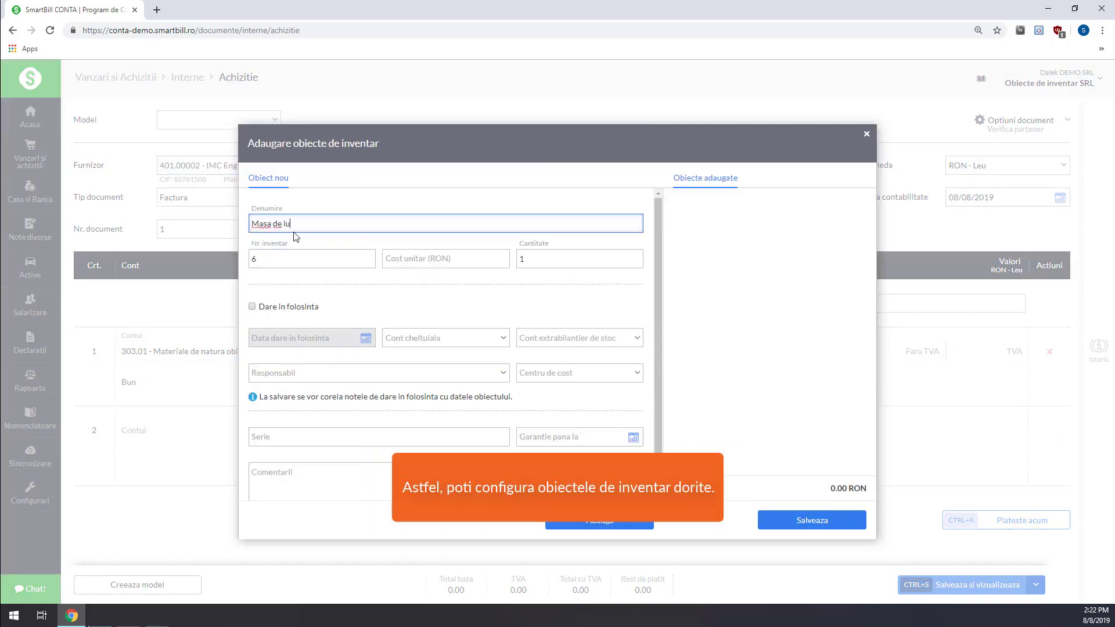
type("cru")
left_click(399, 259)
type("2 300")
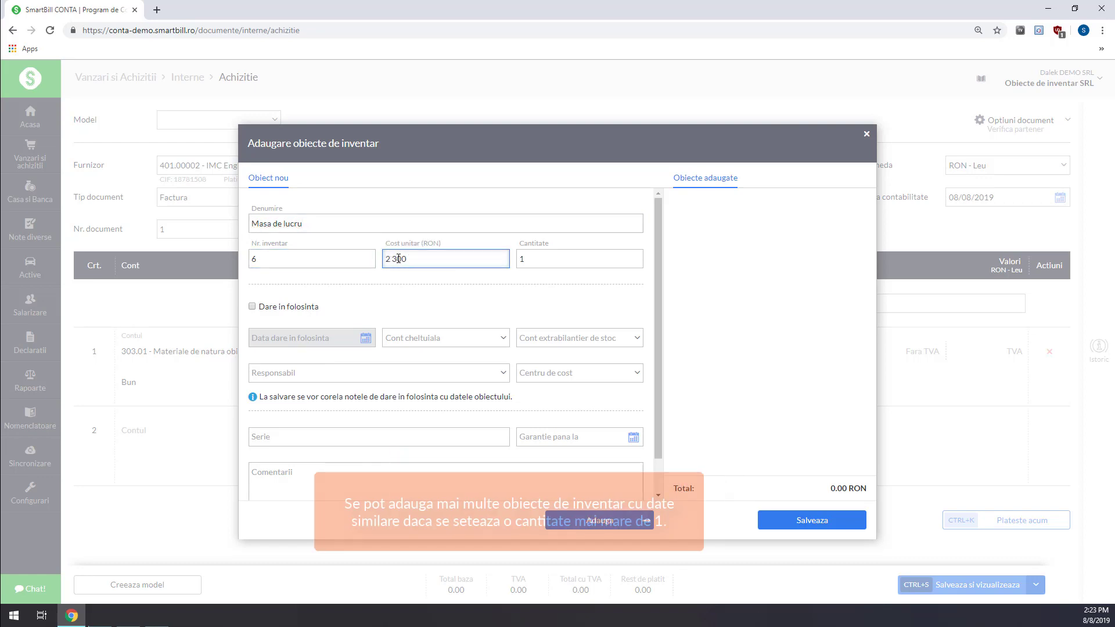
key("Tab")
type("2")
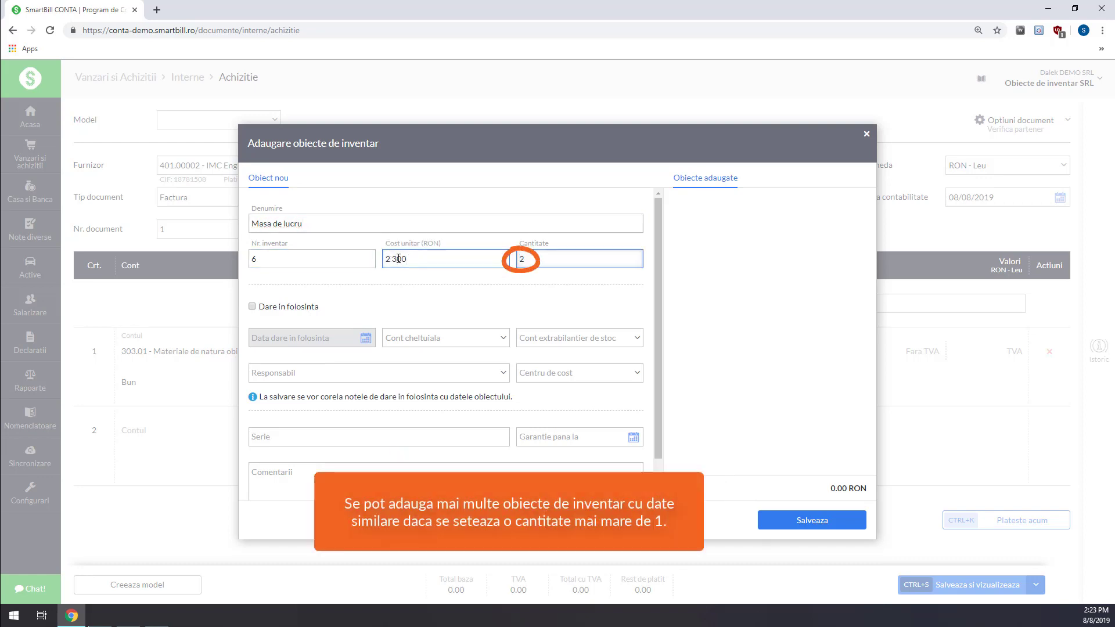
key("Return")
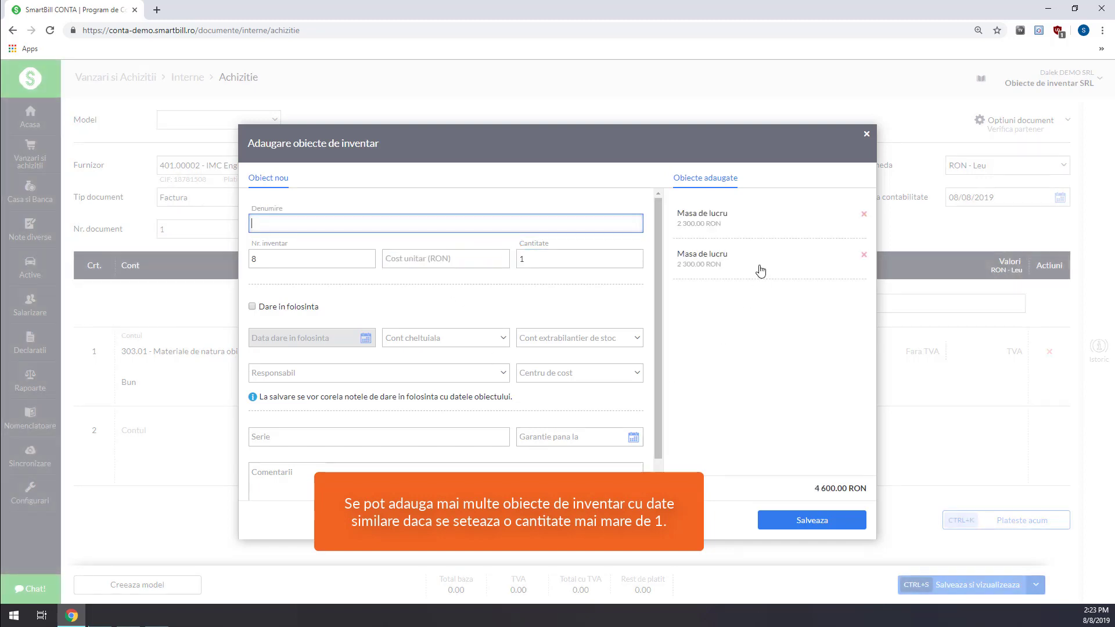
Rename the two added Masa de lucru objects by inventory number as Masa de lucru 6 and Masa de lucru 7.
left_click(756, 221)
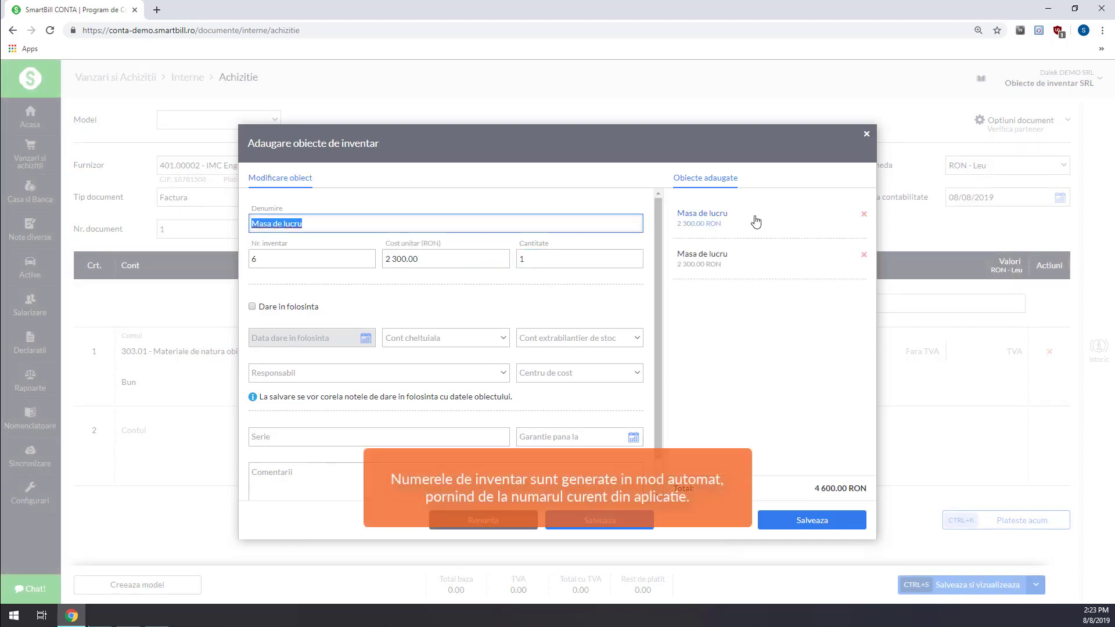
left_click(489, 228)
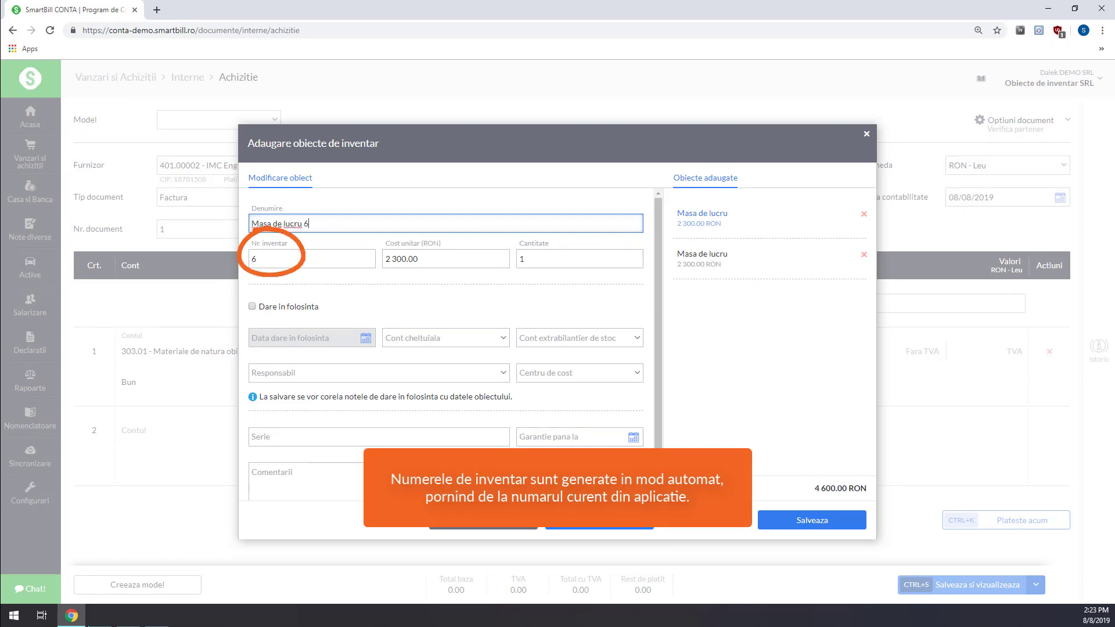
left_click(635, 528)
left_click(747, 254)
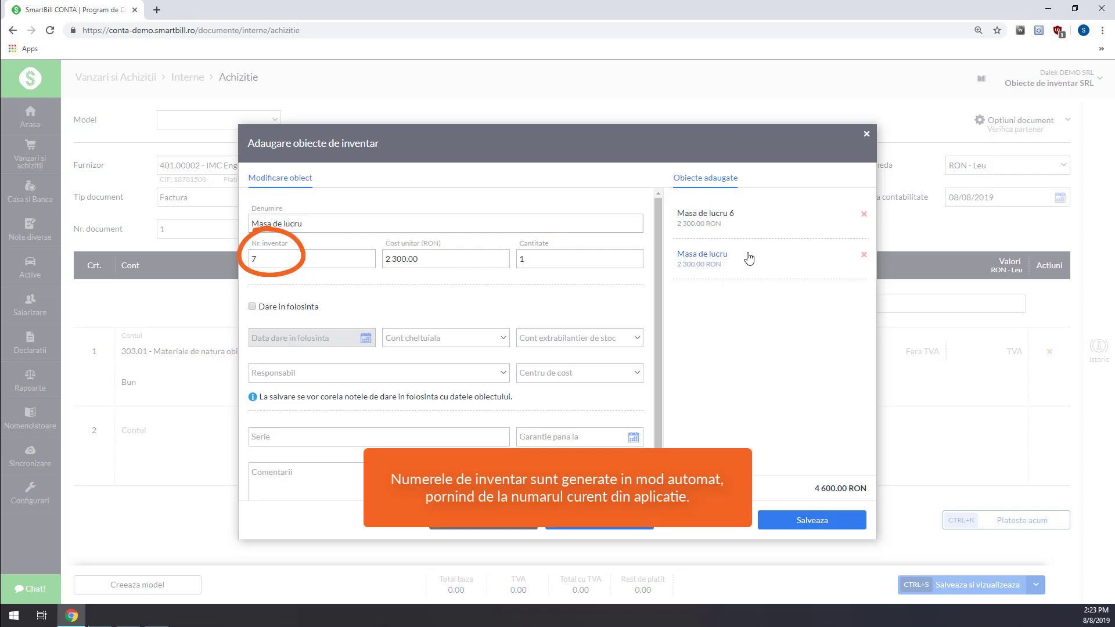
left_click(393, 227)
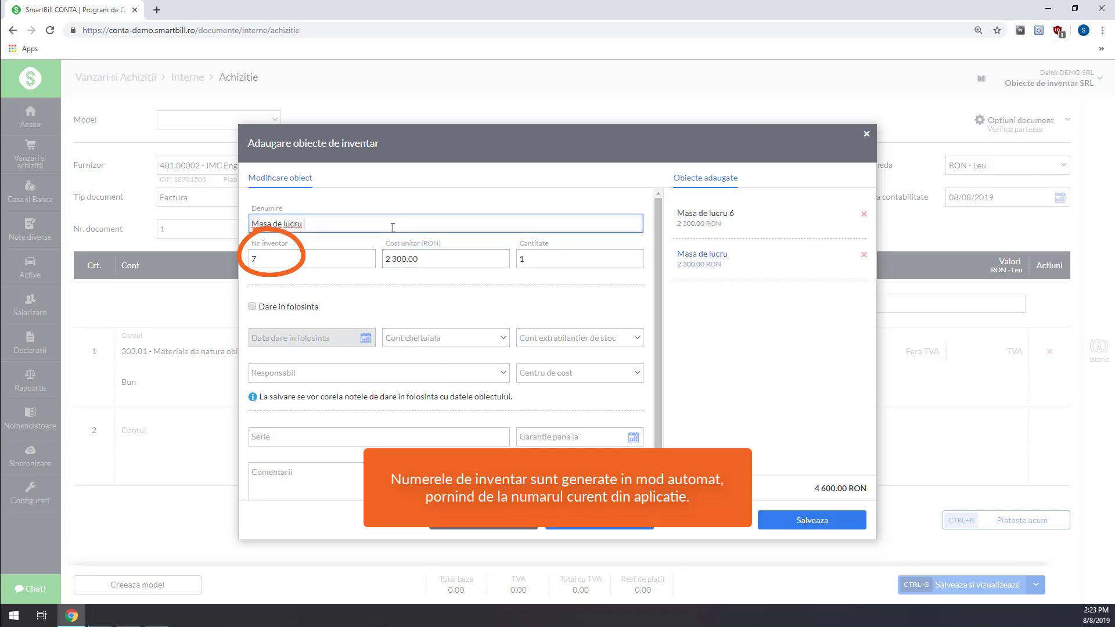
type("7")
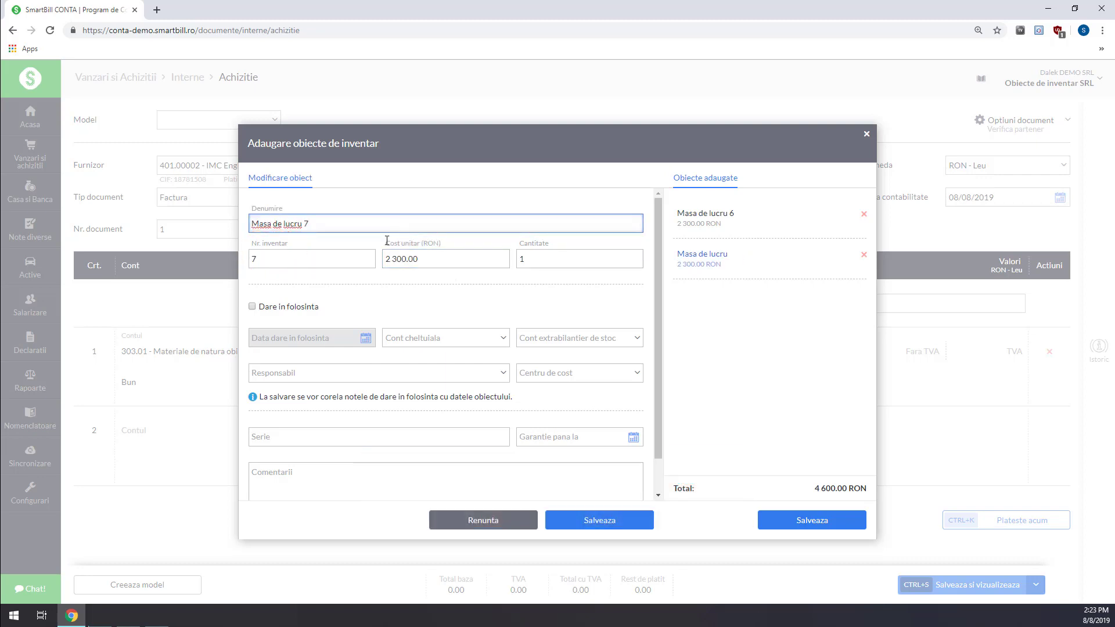
Mark Masa de lucru 7 as put into use (Dare in folosinta) with Cont cheltuiala 603.01.
left_click(253, 307)
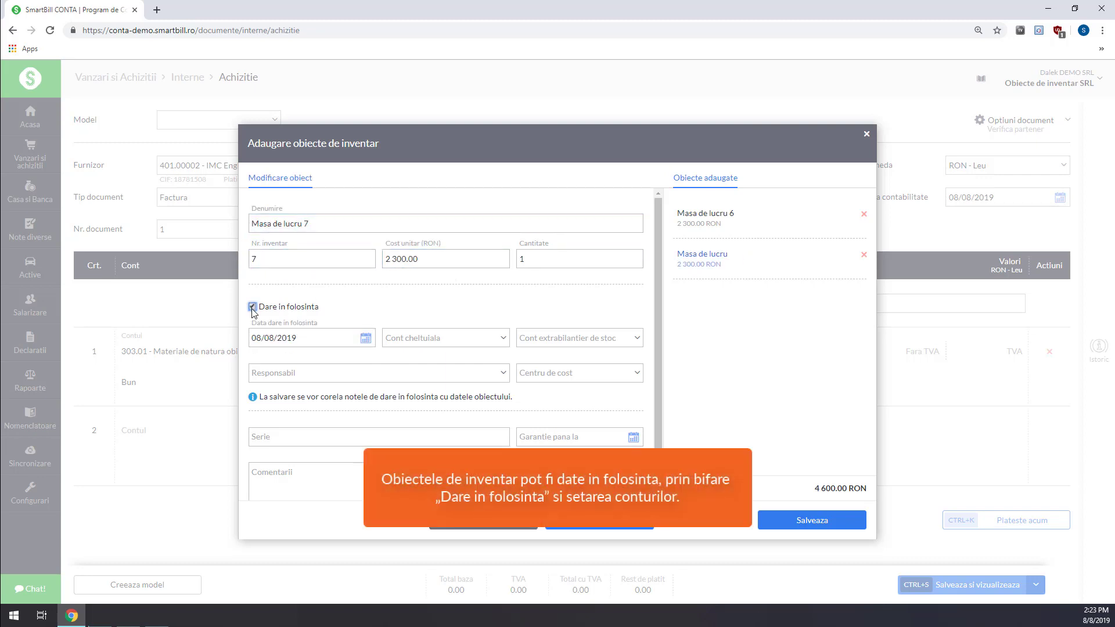
left_click(486, 344)
type("603")
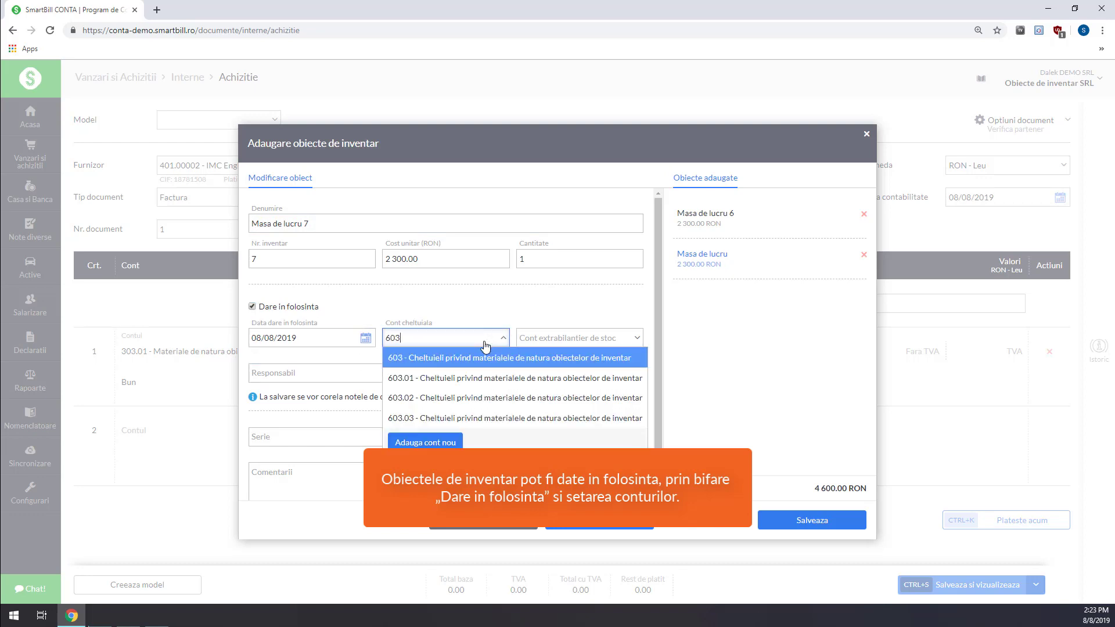
left_click(486, 378)
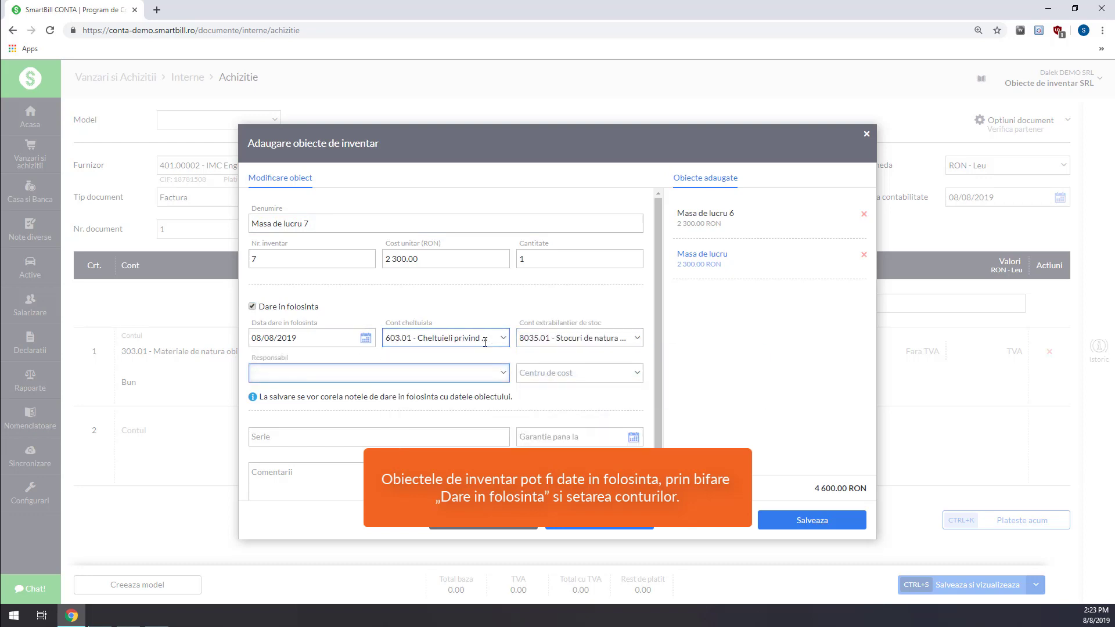
Assign a responsible employee and the cost centre Sectia 1 to Masa de lucru 7, and save the object's changes.
left_click(487, 368)
type("wol")
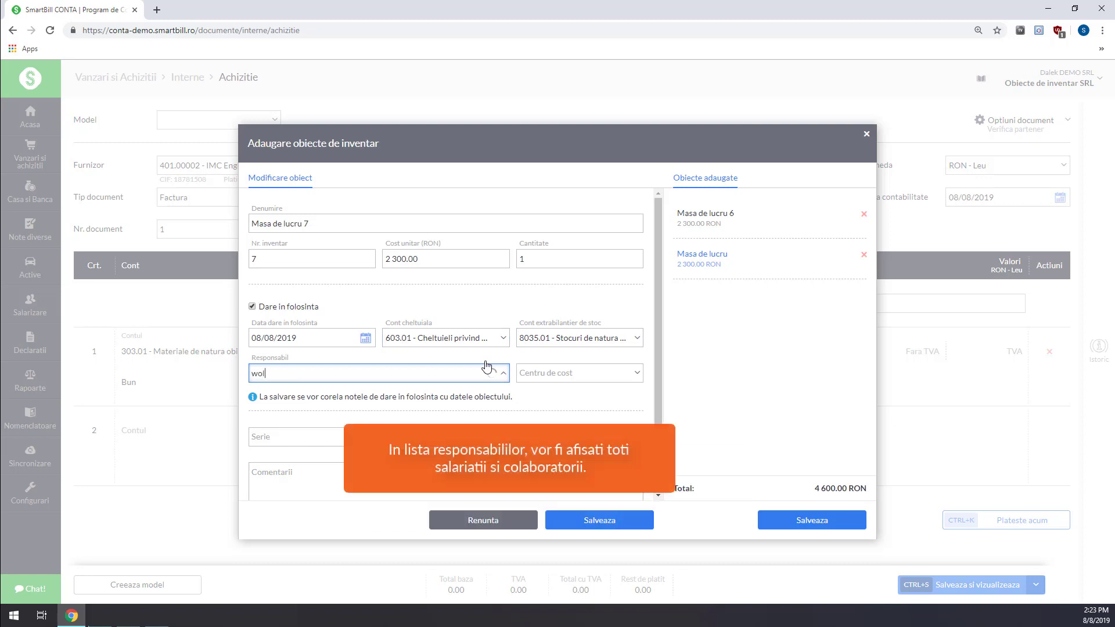
key("Return")
key("Tab")
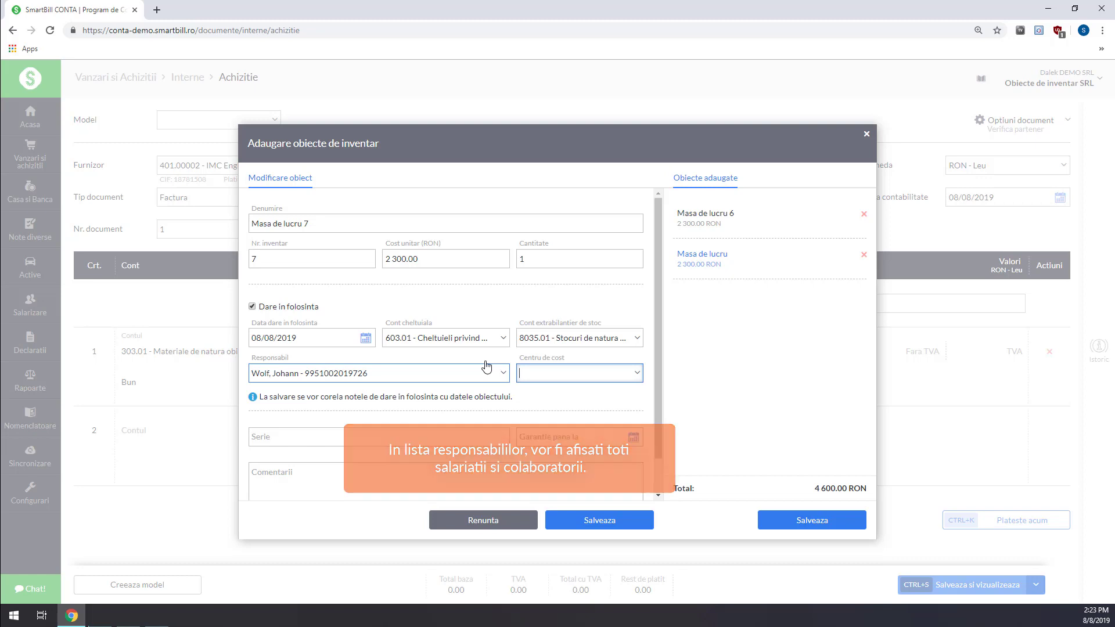
type("sectia")
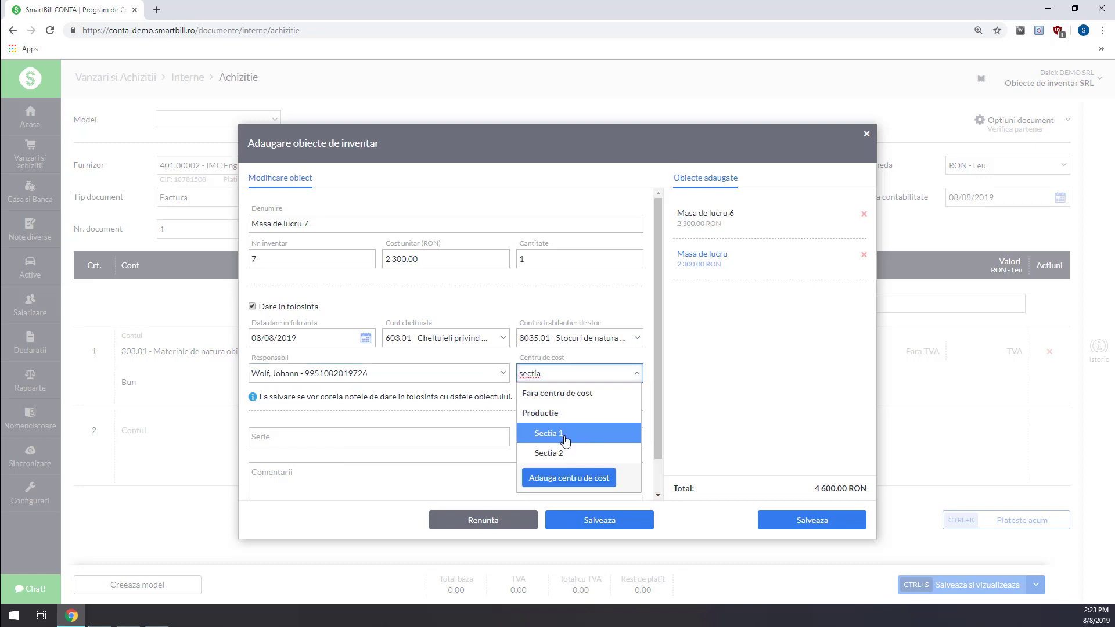
left_click(558, 434)
left_click(595, 521)
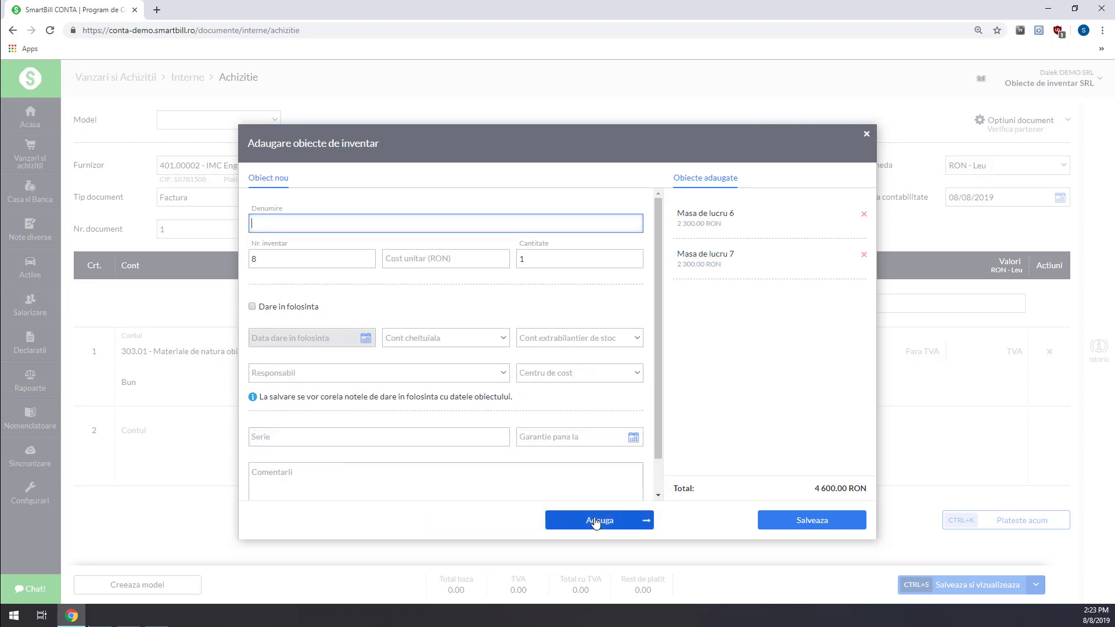
Save the added inventory objects to the purchase invoice, then save the invoice and accept its accounting note.
left_click(795, 522)
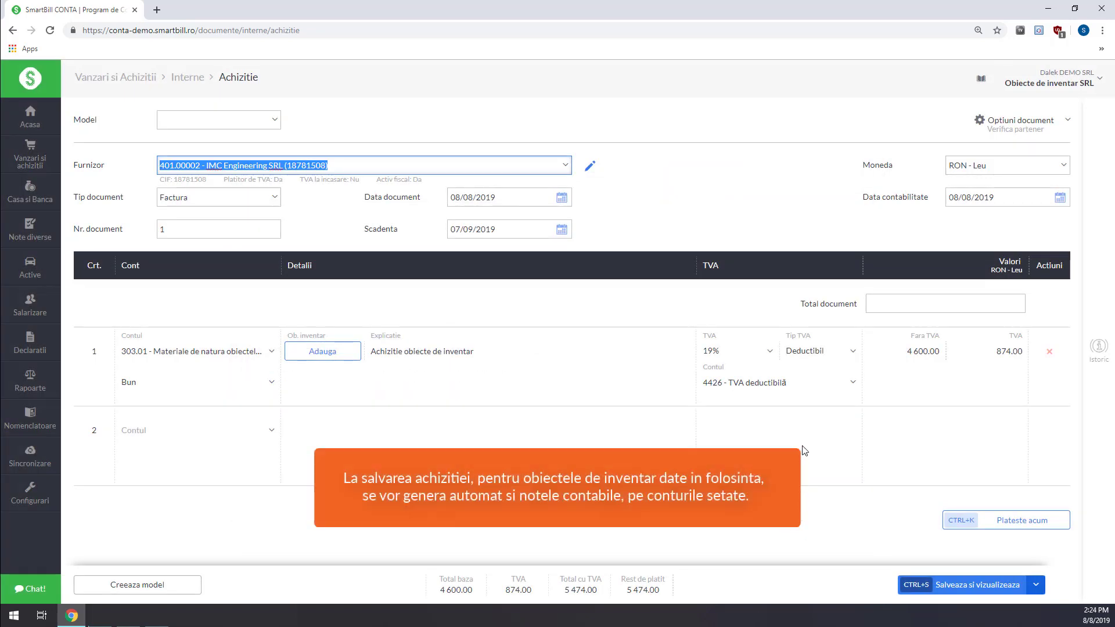
left_click(951, 588)
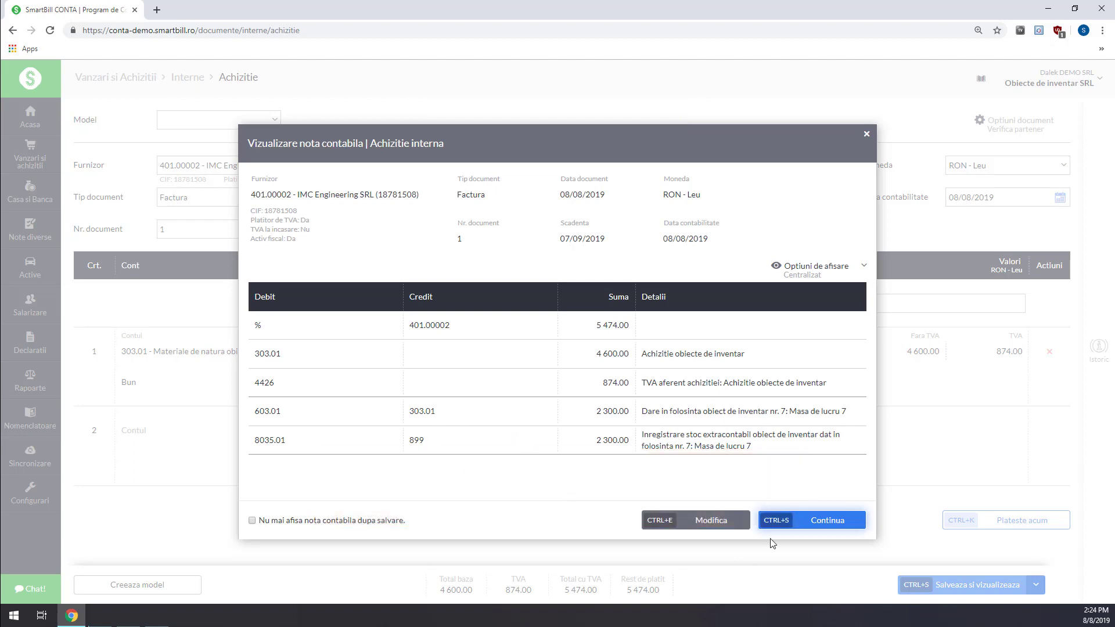
left_click(821, 525)
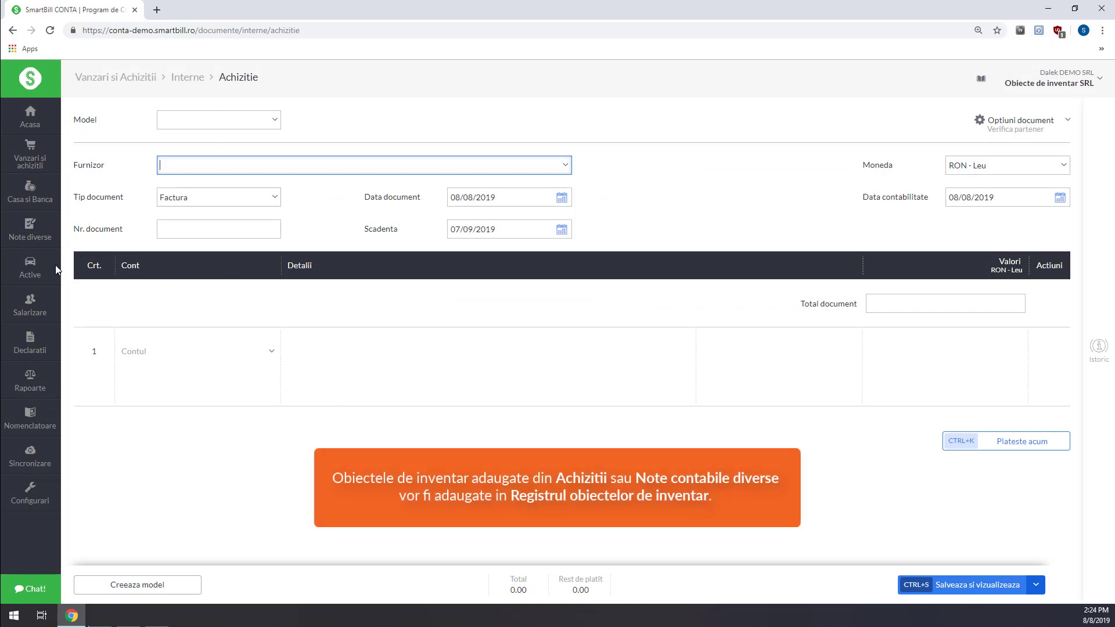
Open the inventory objects register (Registrul obiectelor de inventar).
left_click(30, 268)
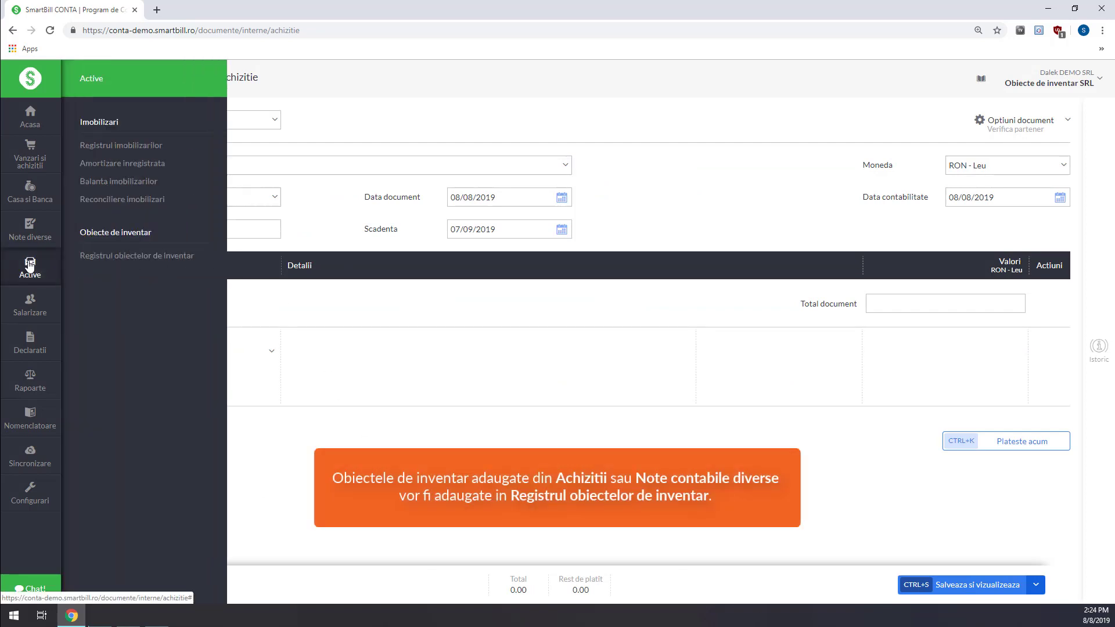
left_click(105, 257)
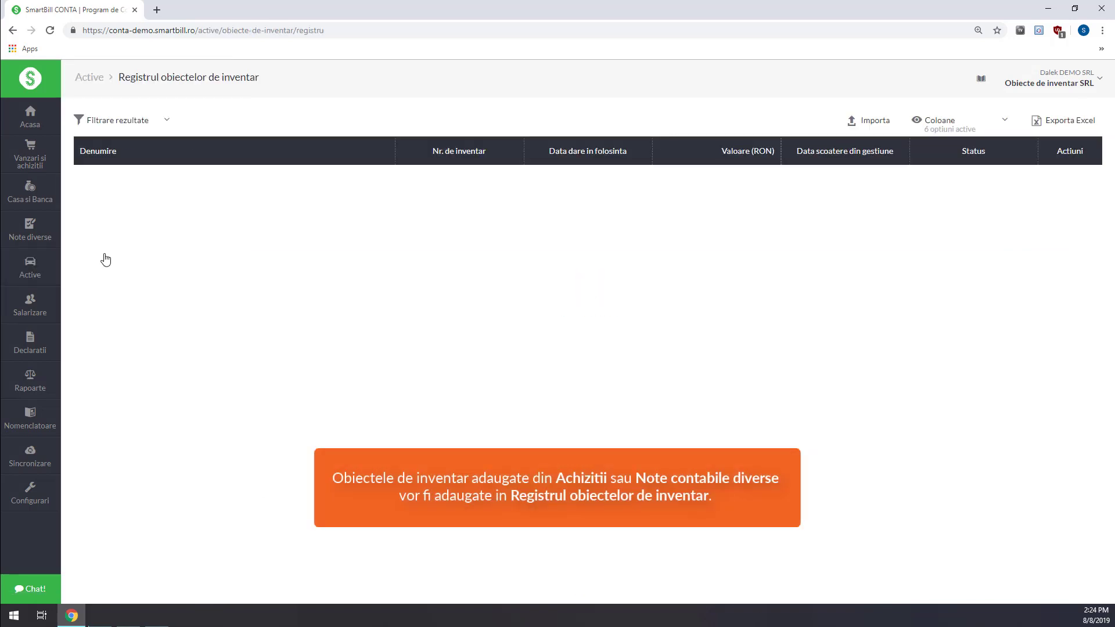